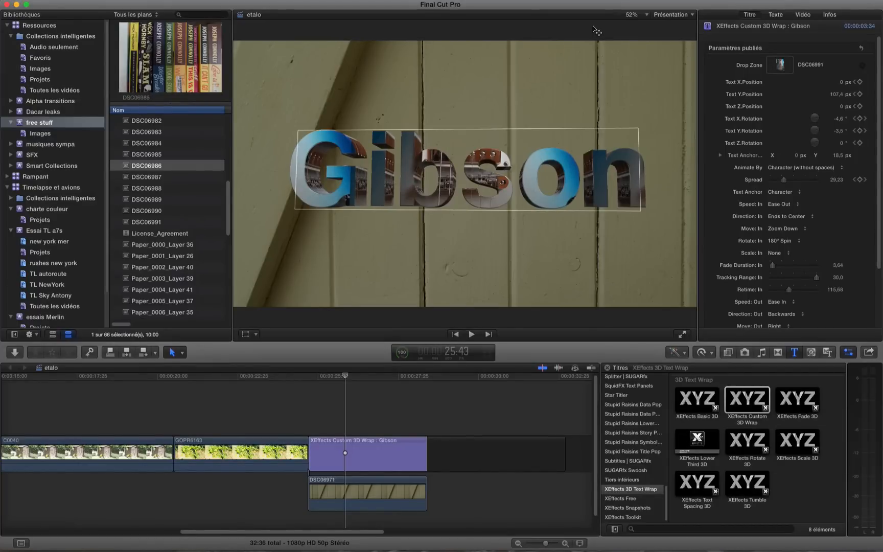
# Browse the still images in the free stuff event one by one, from DSC06969 through DSC06991
pyautogui.press('super+Tab')
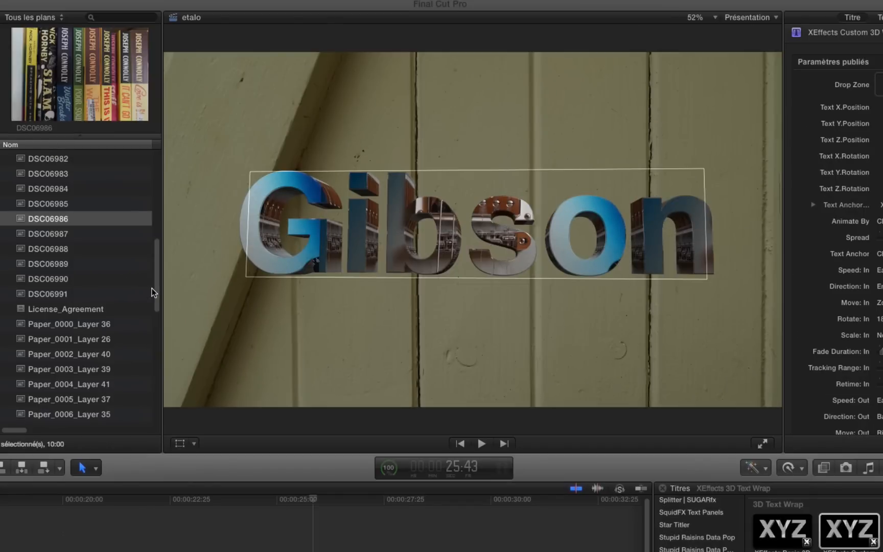
pyautogui.moveTo(156, 296); pyautogui.dragTo(164, 238)
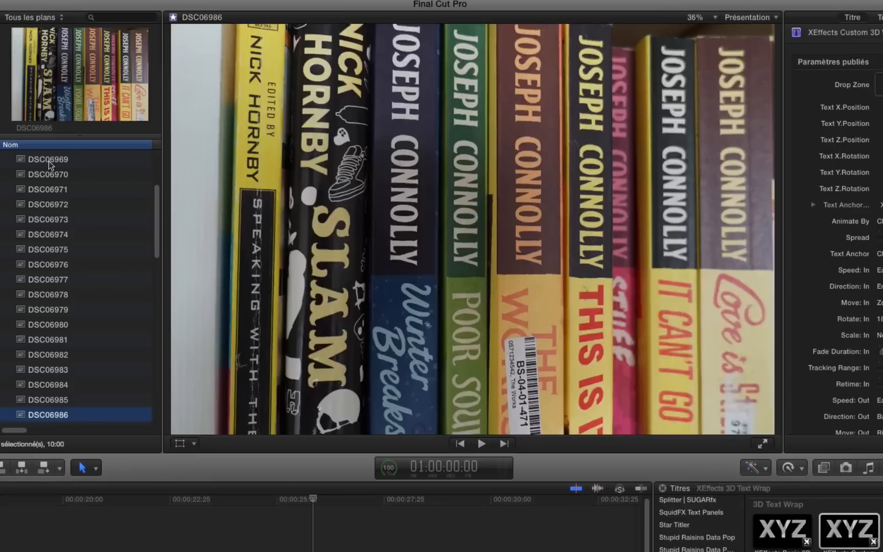
pyautogui.click(48, 161)
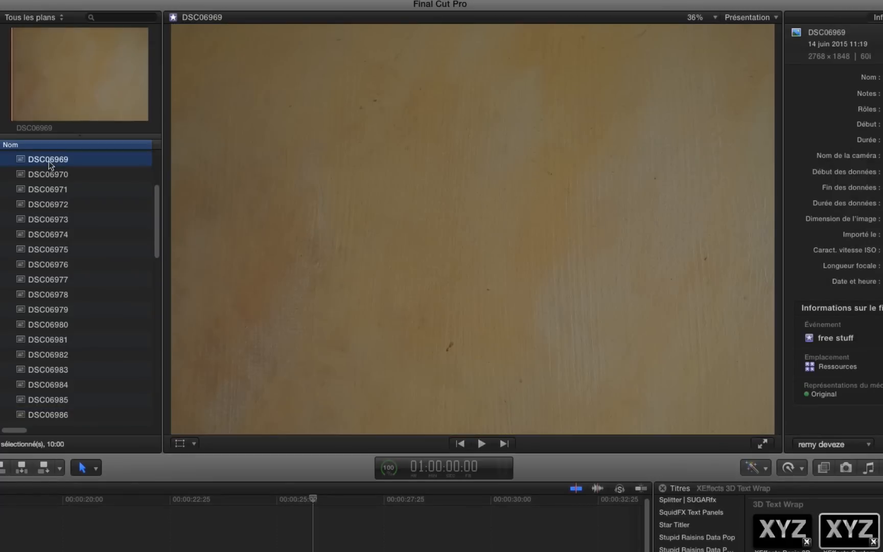
pyautogui.press('Down')
pyautogui.press('Down')
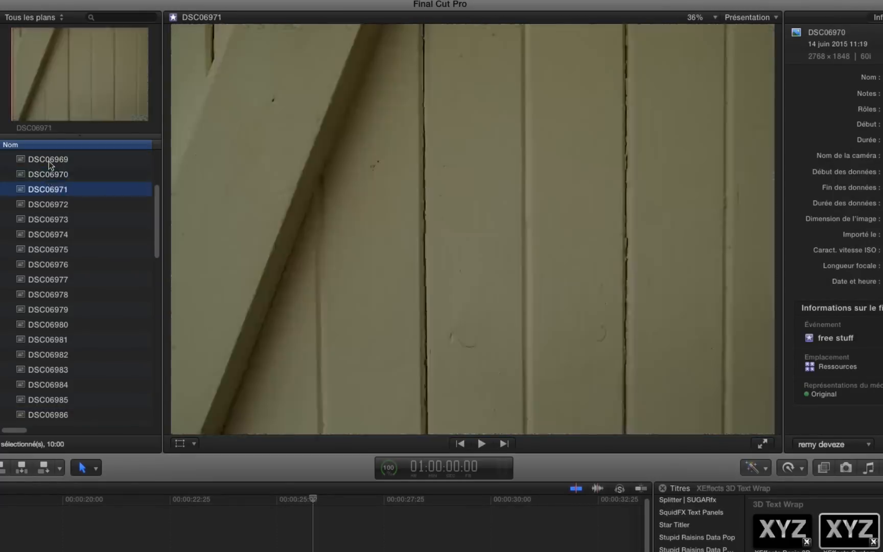
pyautogui.press('Down')
pyautogui.press('Down')
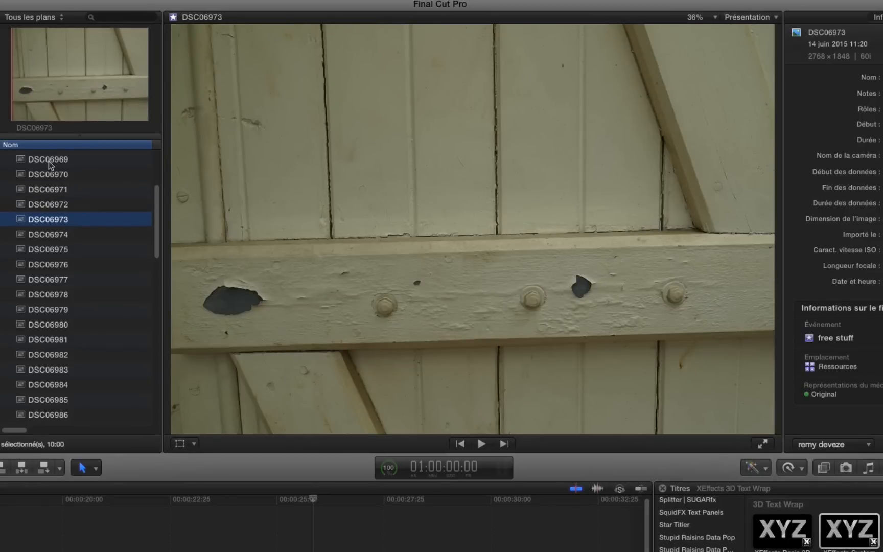
pyautogui.press('Down')
pyautogui.press('Down')
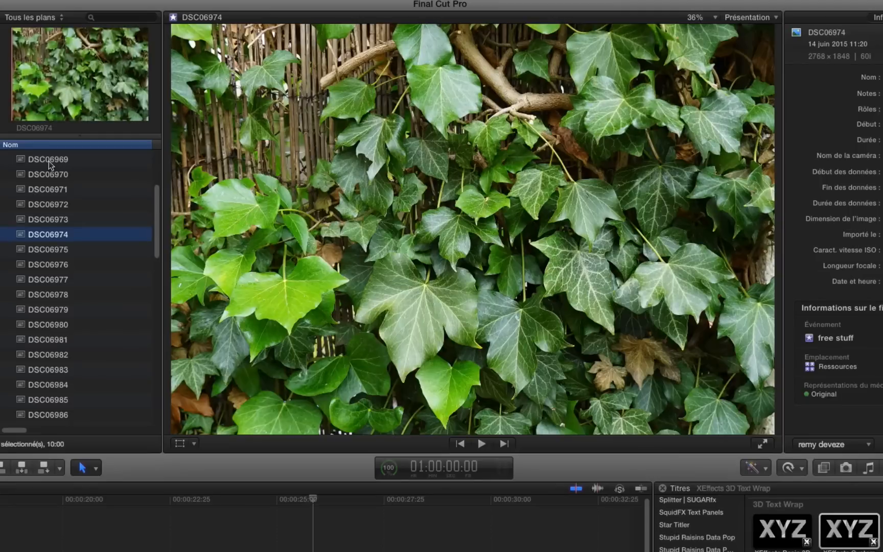
pyautogui.press('Down')
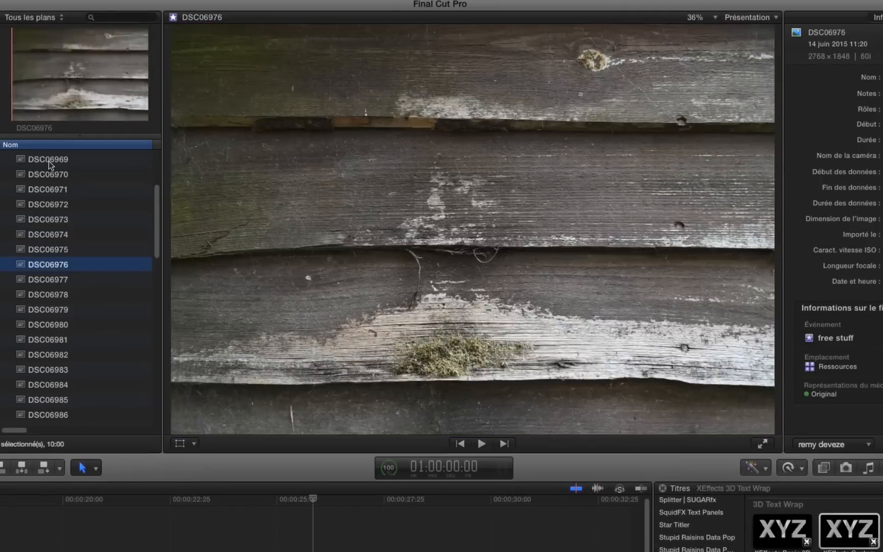
pyautogui.press('Down')
pyautogui.press('Down')
pyautogui.press('Down')
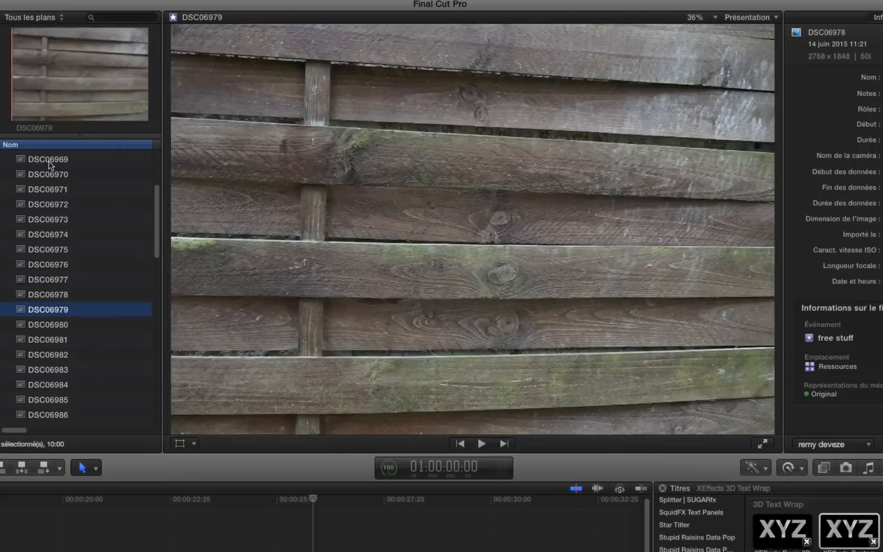
pyautogui.press('Down')
pyautogui.press('Down')
pyautogui.press('Down')
pyautogui.press('Down')
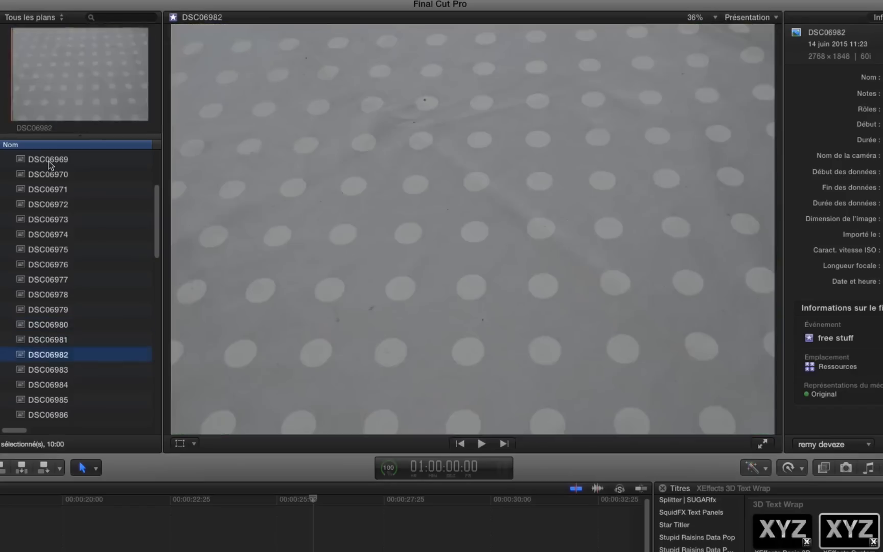
pyautogui.press('Down')
pyautogui.press('Down')
pyautogui.press('Down')
pyautogui.press('Down')
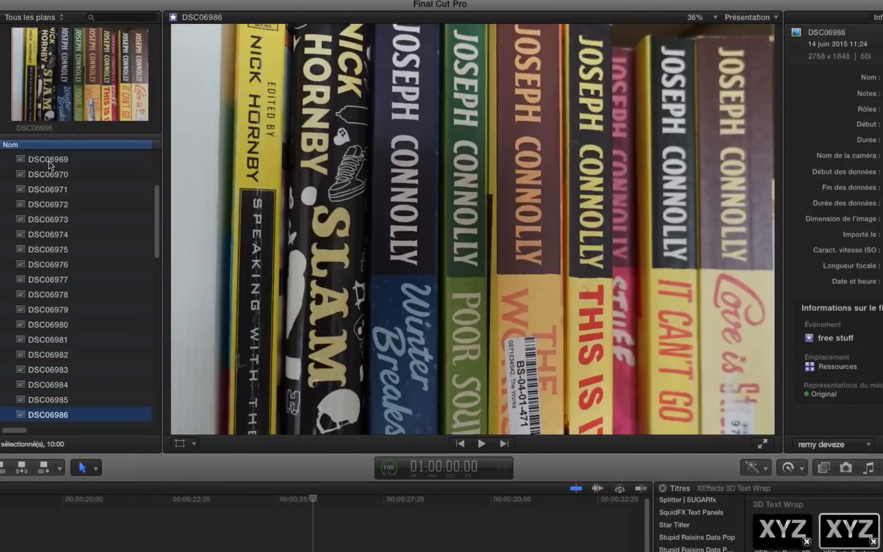
pyautogui.press('Down')
pyautogui.press('Down')
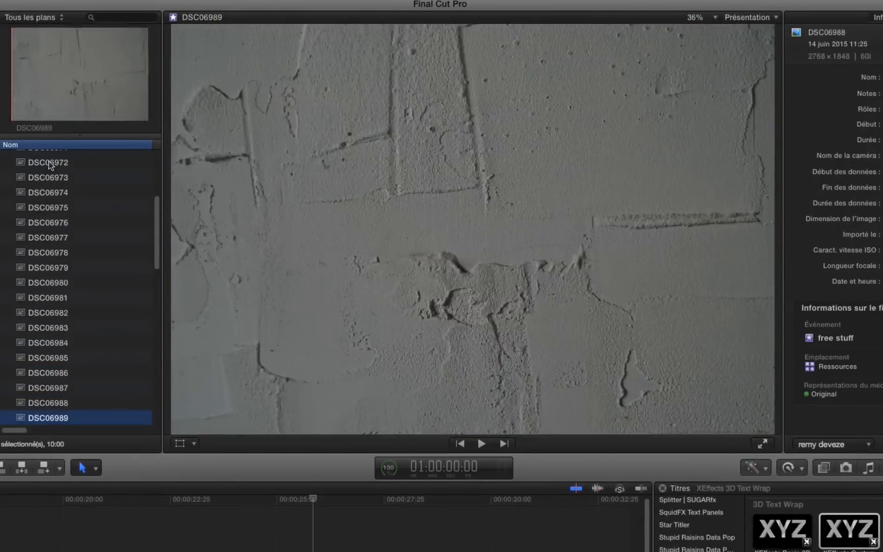
pyautogui.press('Down')
pyautogui.press('Down')
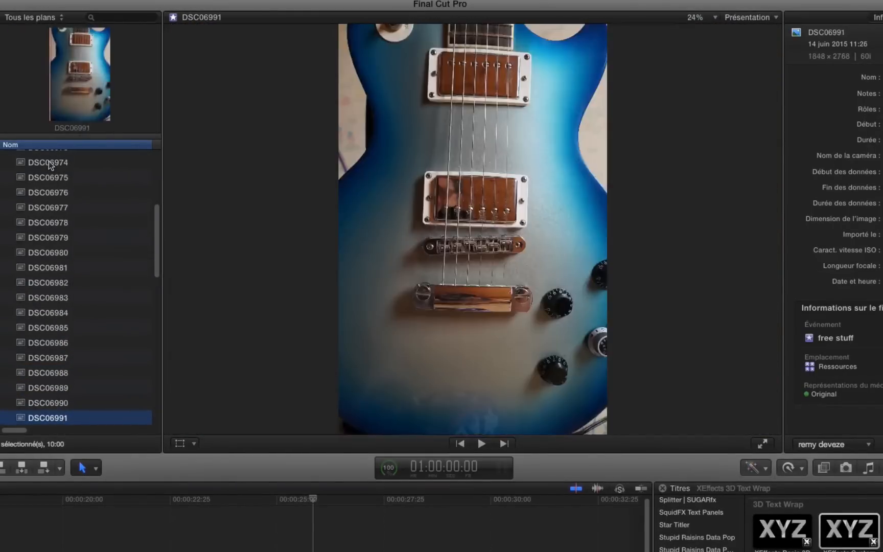
# Go back through the still images to the bookshelf photo DSC06985
pyautogui.press('Up')
pyautogui.press('Up')
pyautogui.press('Up')
pyautogui.press('Up')
pyautogui.press('Up')
pyautogui.press('Up')
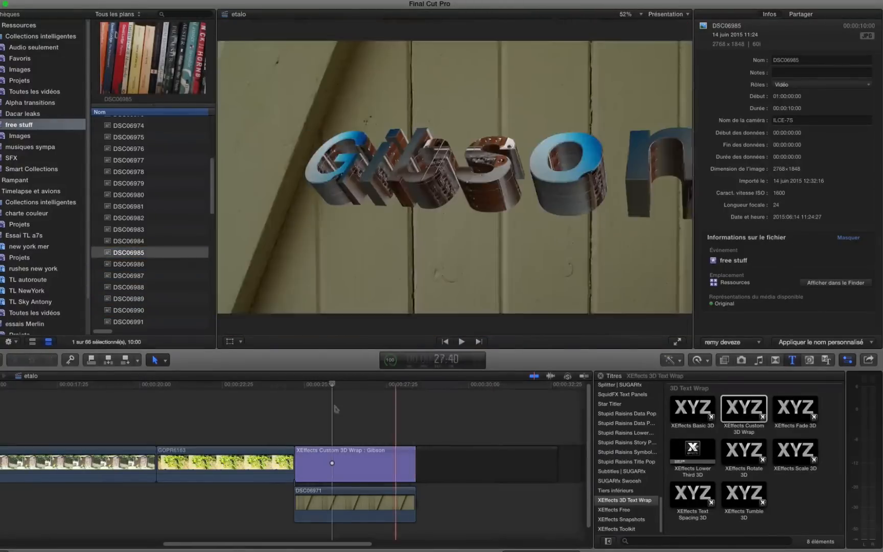
# Play back the animated Gibson title in the timeline to review its 3D text motion
pyautogui.press('space')
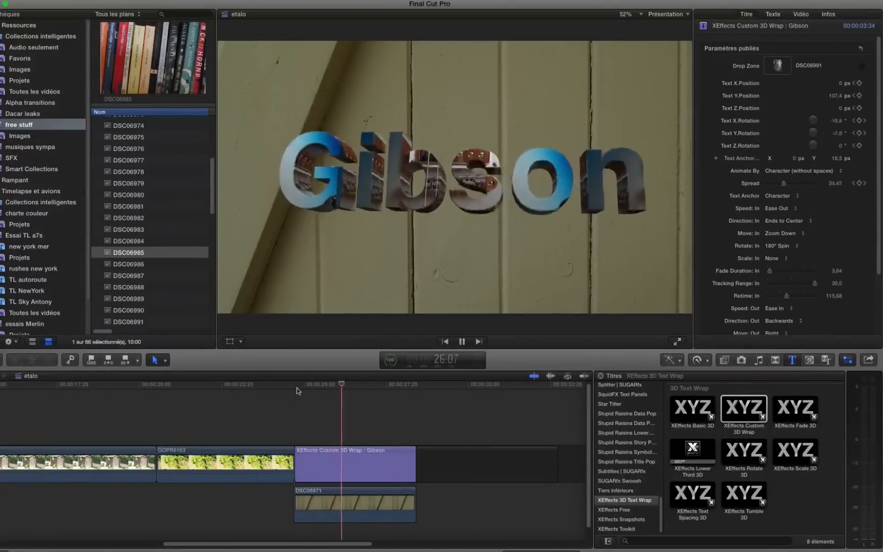
pyautogui.press('space')
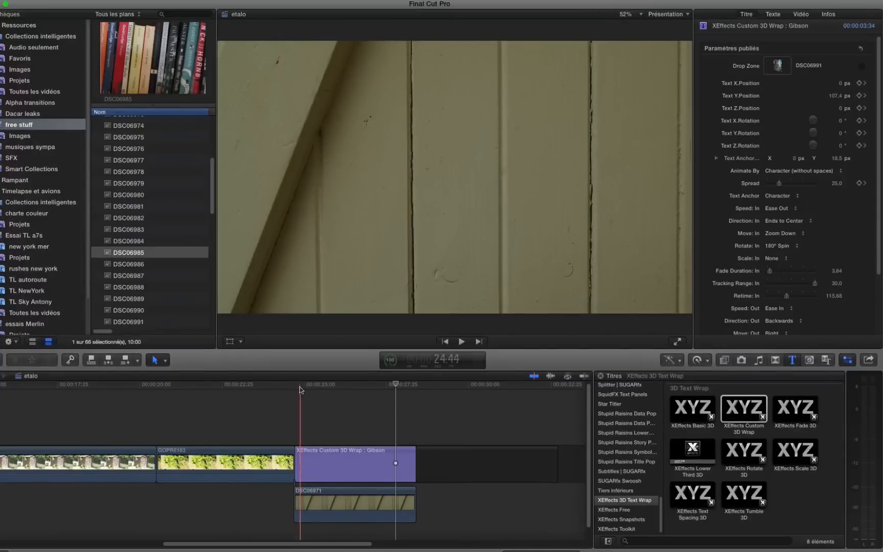
pyautogui.press('space')
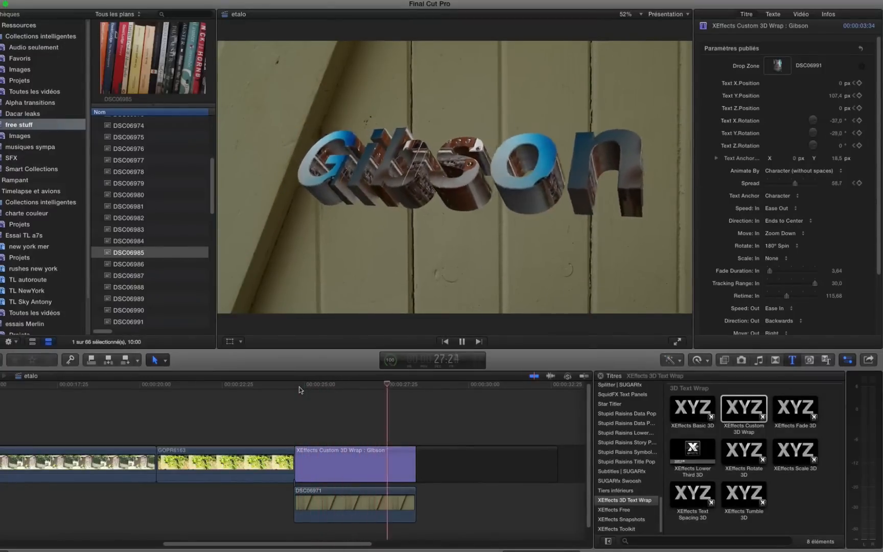
pyautogui.press('space')
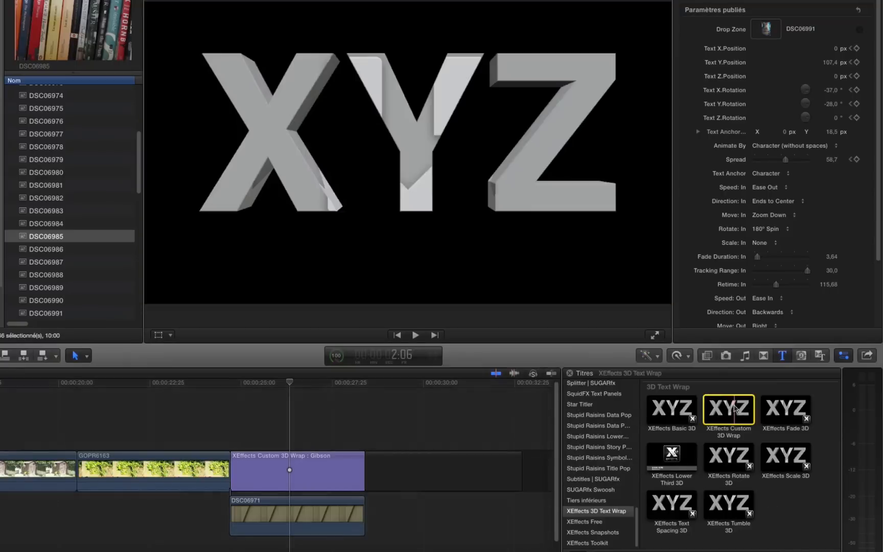
# Add an XEffects Custom 3D Wrap title right after the Gibson title and place the playhead over it
pyautogui.moveTo(749, 409); pyautogui.dragTo(376, 464)
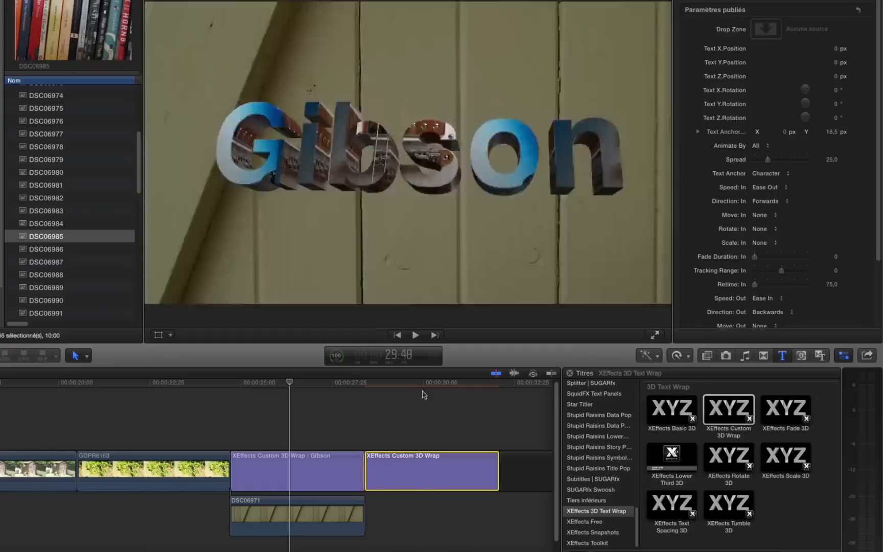
pyautogui.click(424, 387)
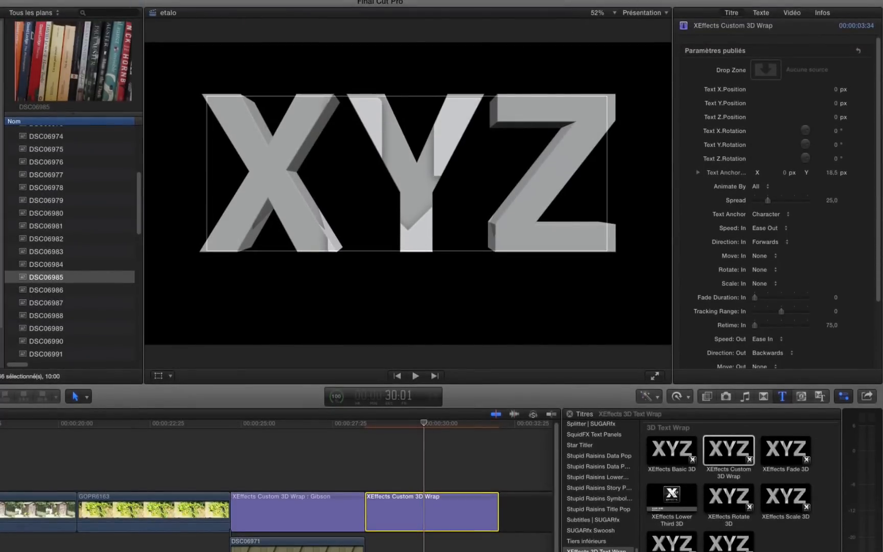
# Fill the new title's Drop Zone with the bookshelf image DSC06986 and reselect the title clip
pyautogui.click(79, 58)
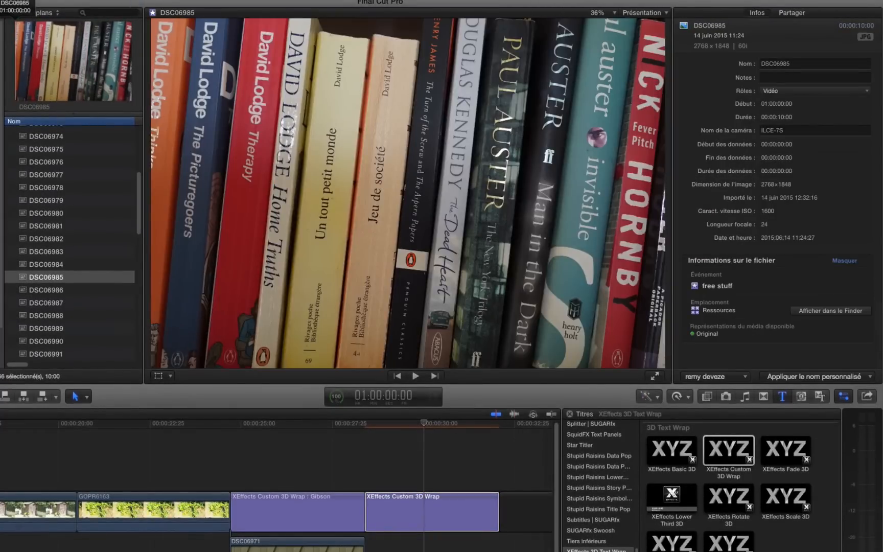
pyautogui.click(459, 493)
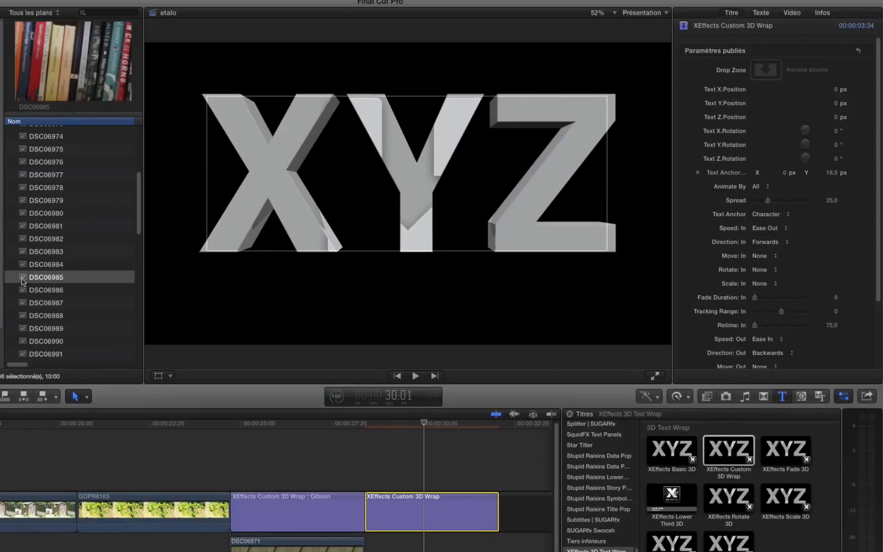
pyautogui.moveTo(22, 281); pyautogui.dragTo(762, 73)
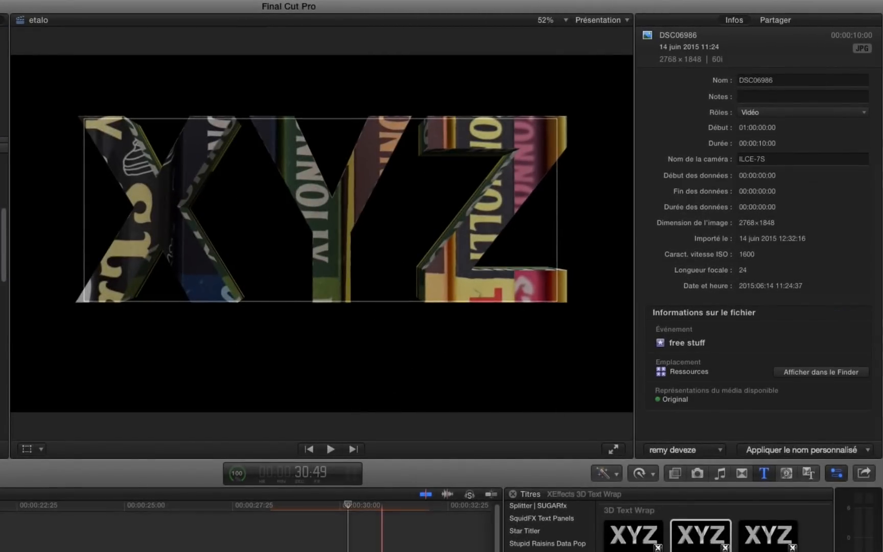
pyautogui.click(382, 550)
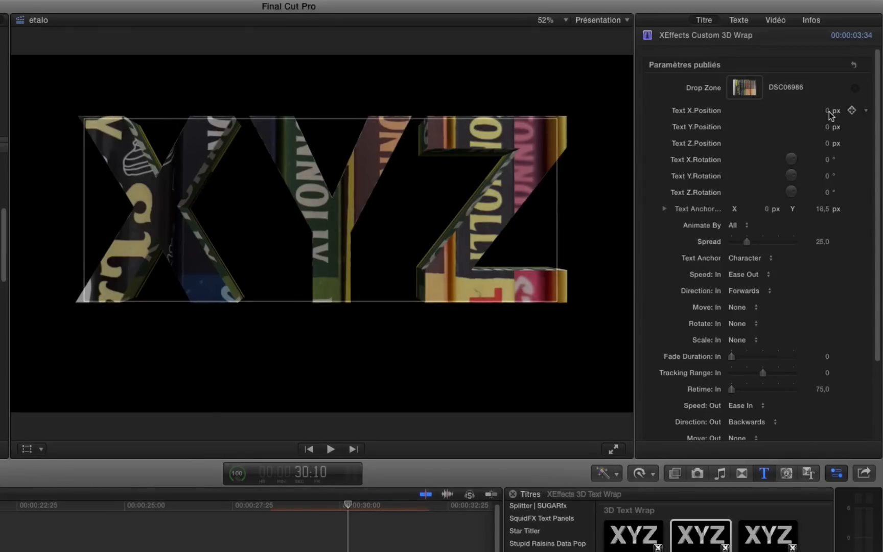
# Try moving the XYZ text slightly down in the viewer and reset its Text Y.Position to 0 px
pyautogui.click(321, 255)
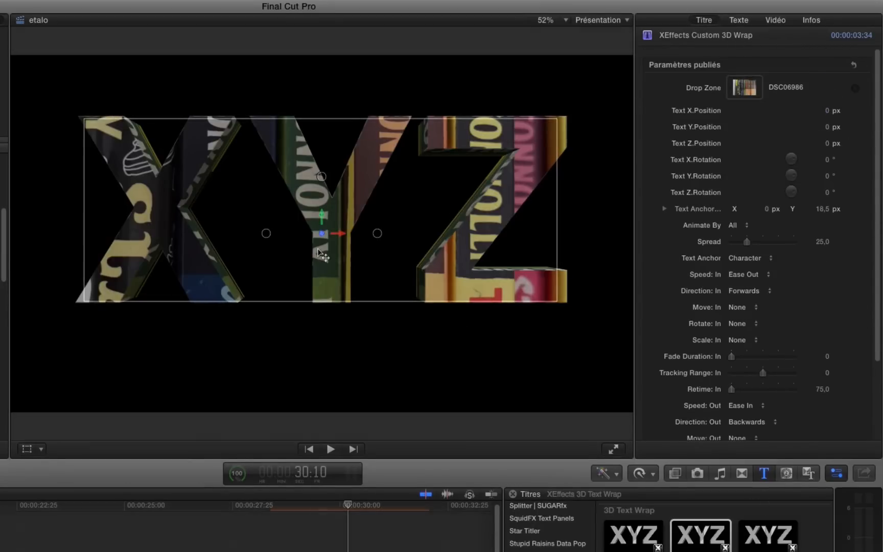
pyautogui.doubleClick(329, 179)
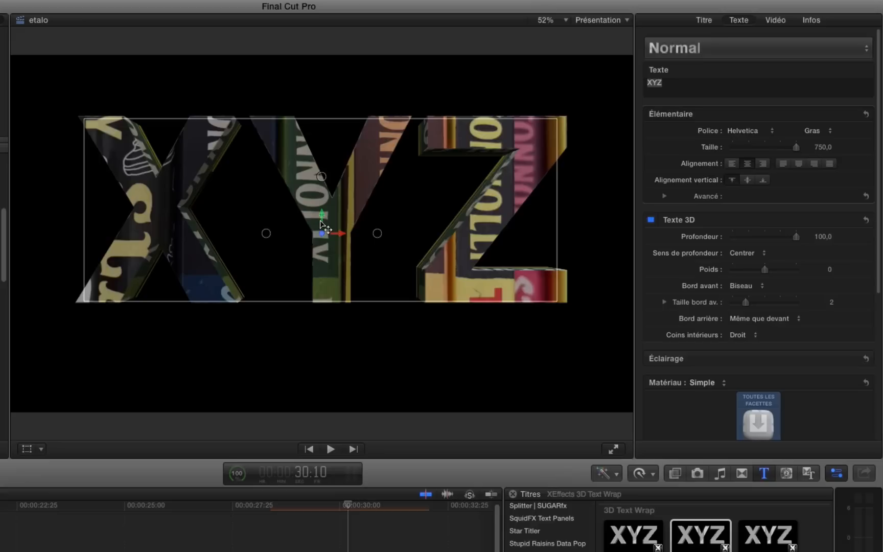
pyautogui.moveTo(323, 224); pyautogui.dragTo(323, 226)
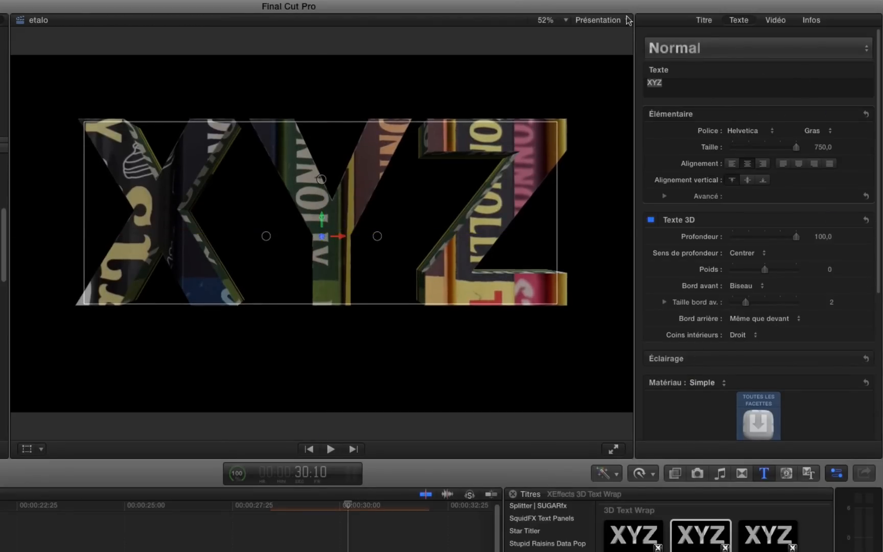
pyautogui.click(703, 20)
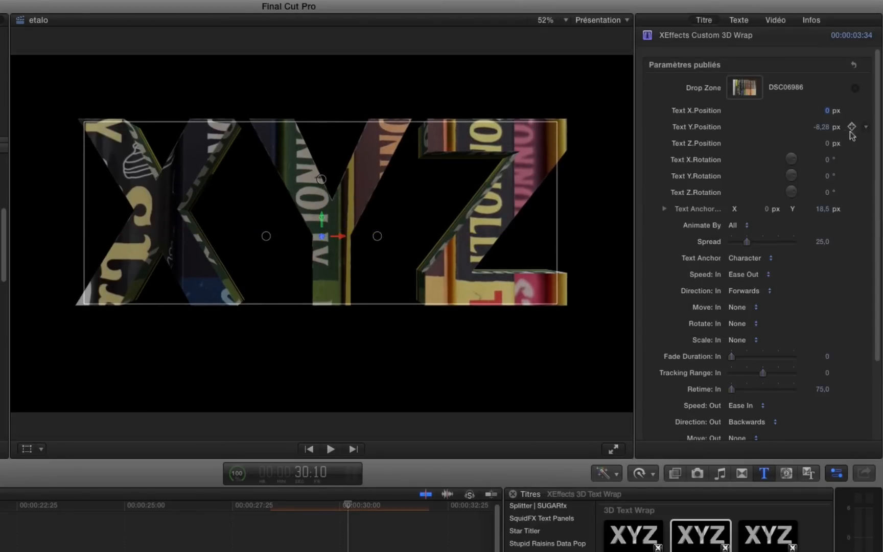
pyautogui.write('0')
pyautogui.press('Return')
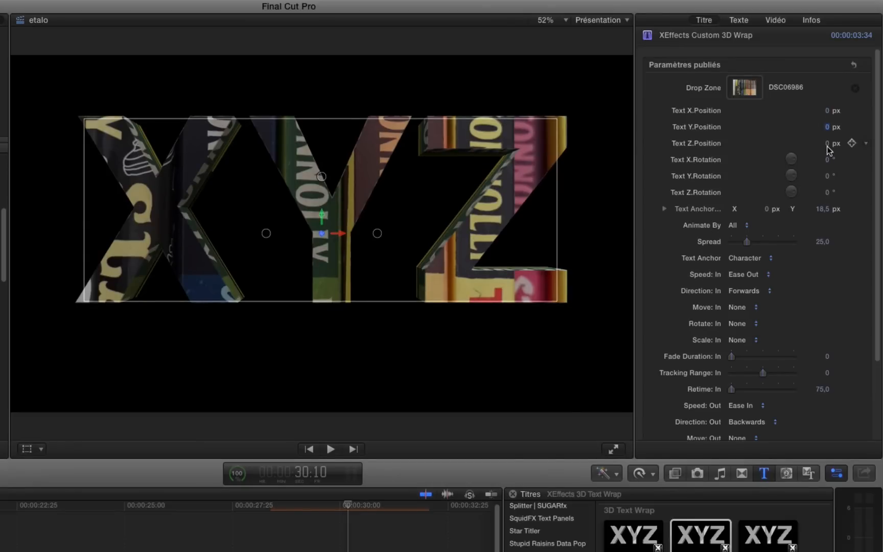
# Examine the new title's rotation parameters and its text formatting settings, and return to the published parameters
pyautogui.moveTo(827, 161); pyautogui.dragTo(824, 163)
pyautogui.click(738, 20)
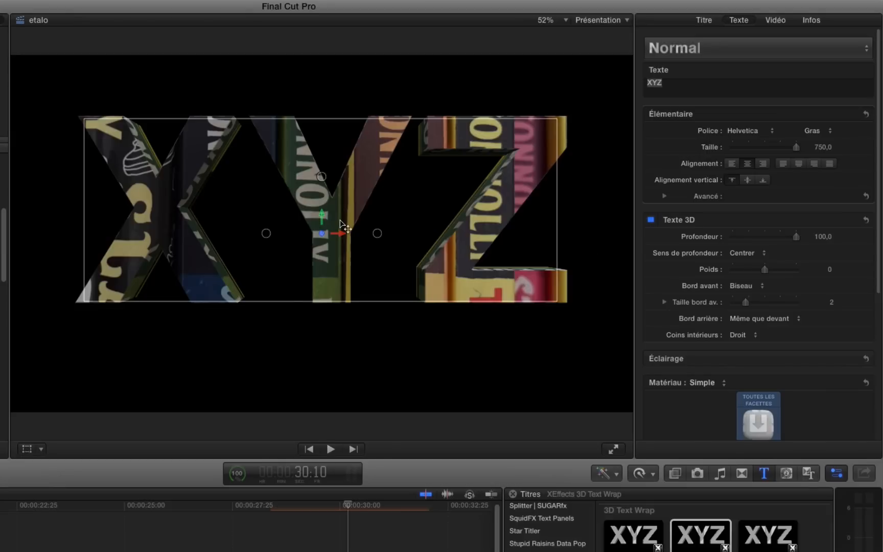
pyautogui.click(712, 23)
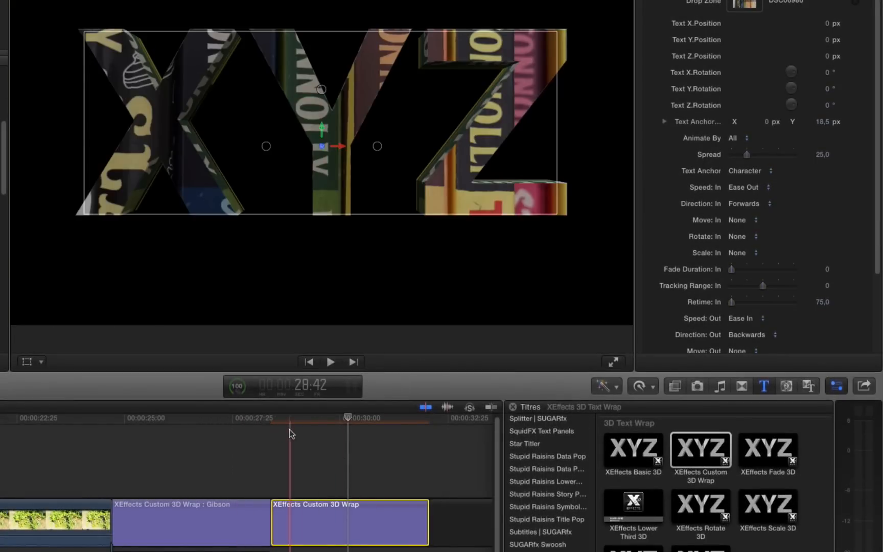
# With the playhead near the new title's start, set Animate By to Character (without spaces) and Move: In to Up
pyautogui.click(285, 431)
pyautogui.click(289, 513)
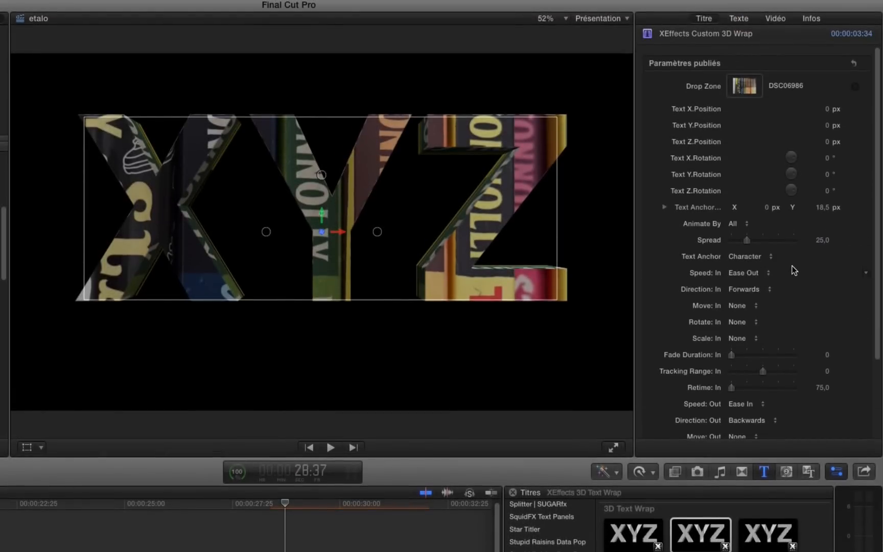
pyautogui.click(740, 225)
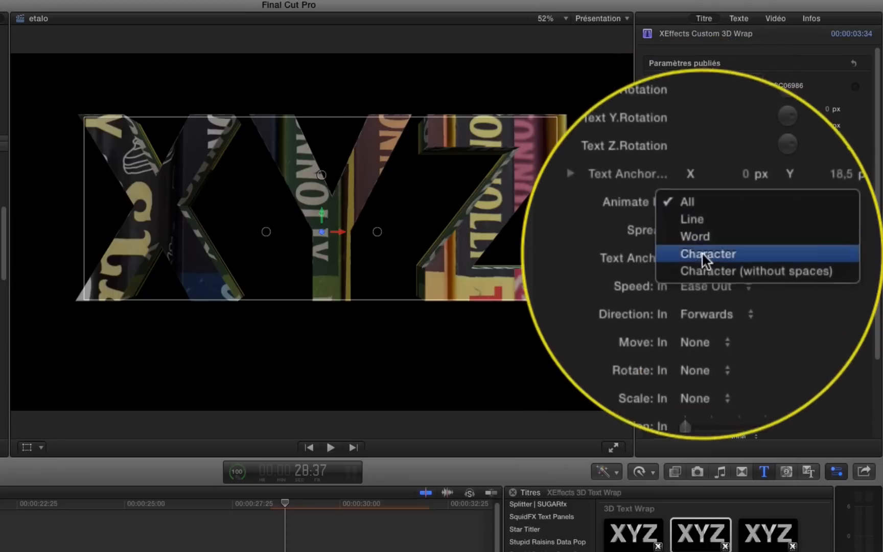
pyautogui.click(702, 261)
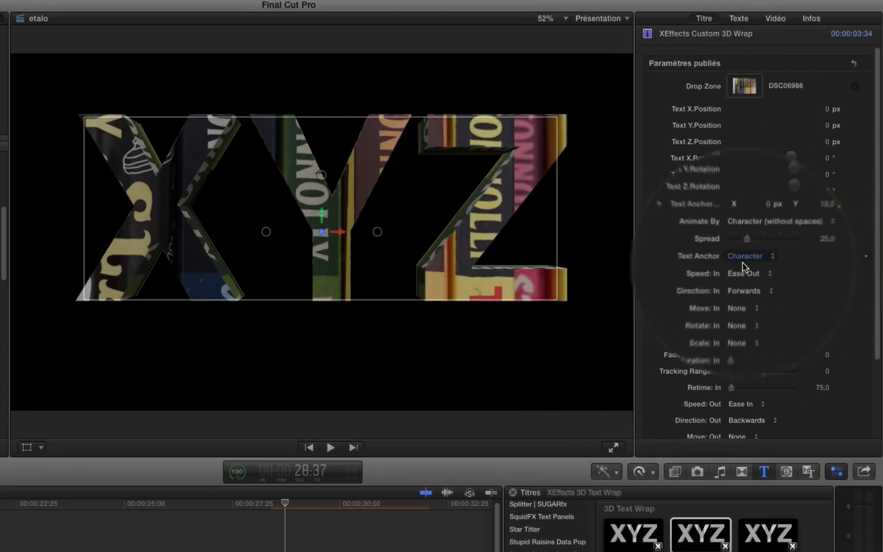
pyautogui.click(737, 306)
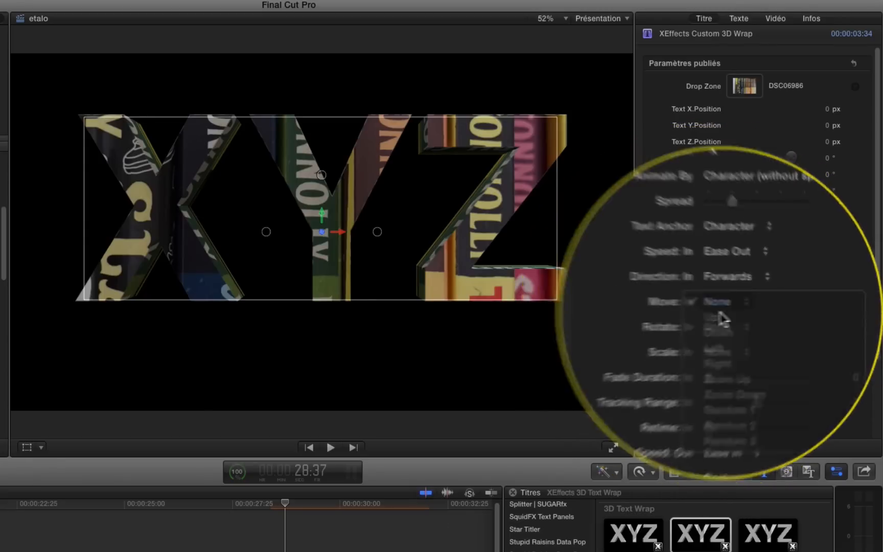
pyautogui.click(703, 314)
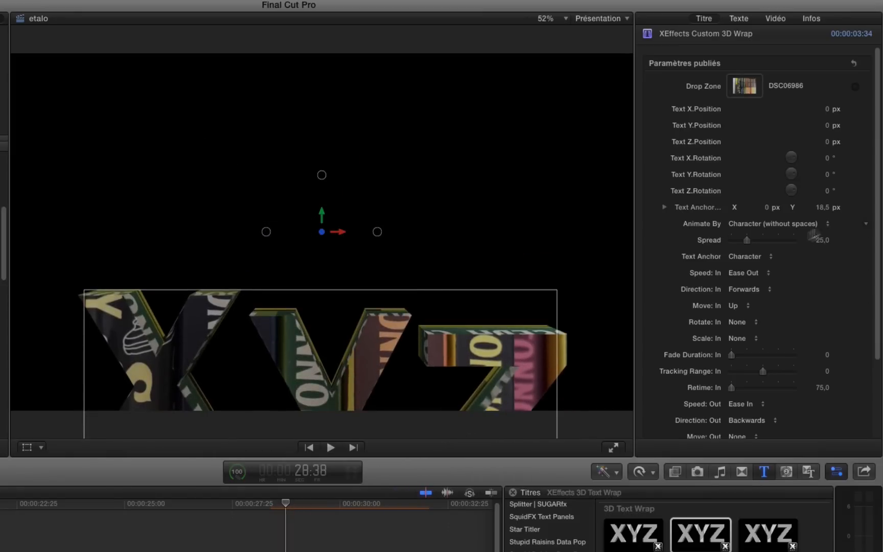
# Set Spread to 12.32 and try Backwards and Center to Ends for Direction: In before returning it to Forwards
pyautogui.moveTo(747, 240); pyautogui.dragTo(683, 245)
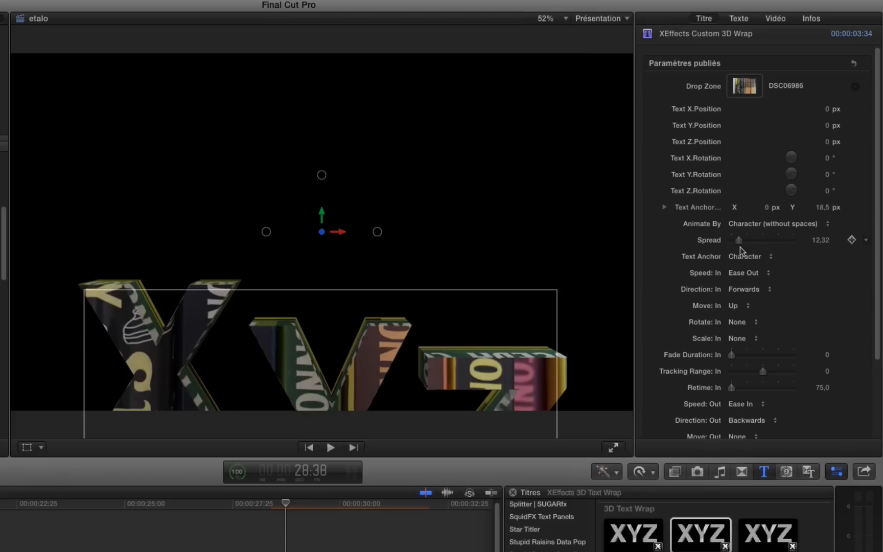
pyautogui.click(706, 289)
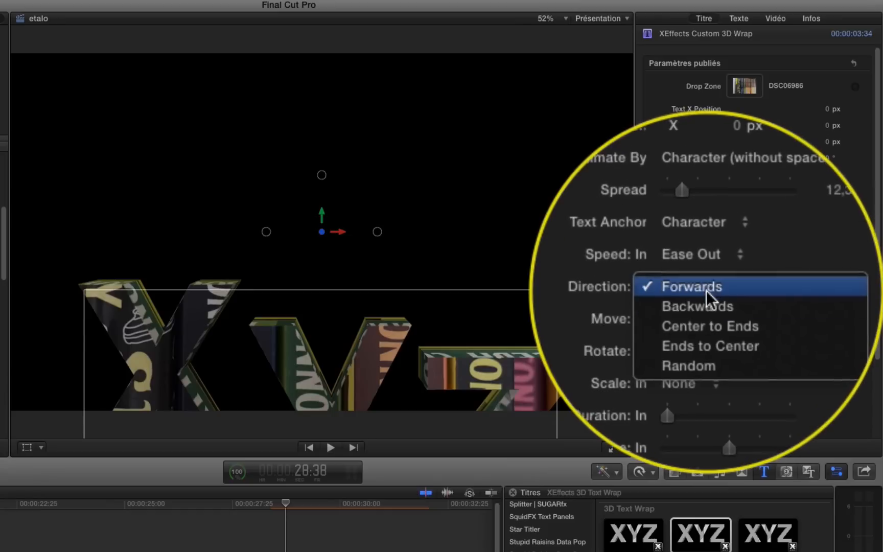
pyautogui.click(706, 295)
pyautogui.click(706, 290)
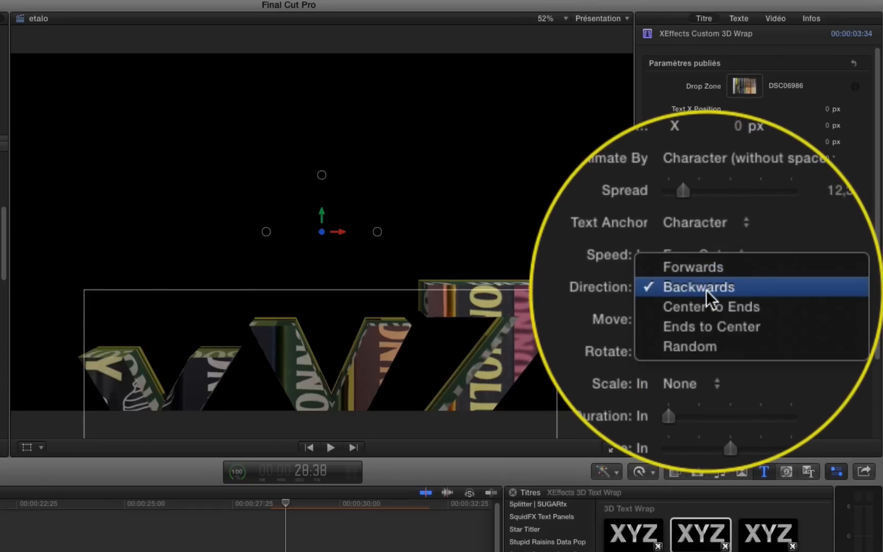
pyautogui.click(706, 294)
pyautogui.click(706, 294)
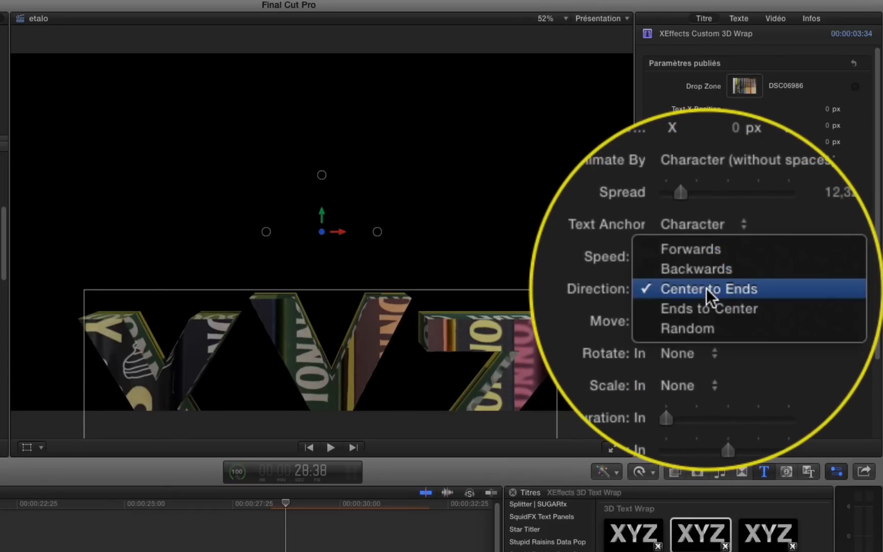
pyautogui.click(706, 264)
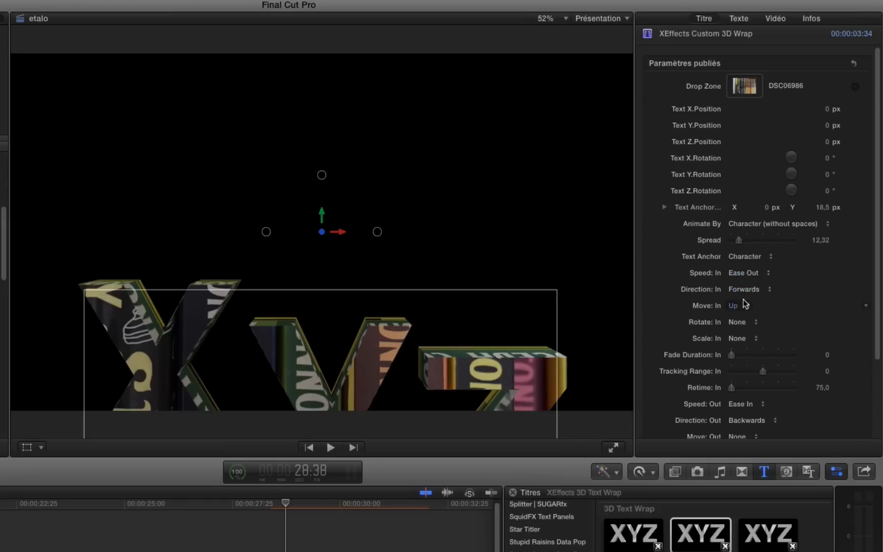
# Set Speed: In to Ease Both and Retime: In to 134.84 for the title's entrance animation
pyautogui.click(694, 273)
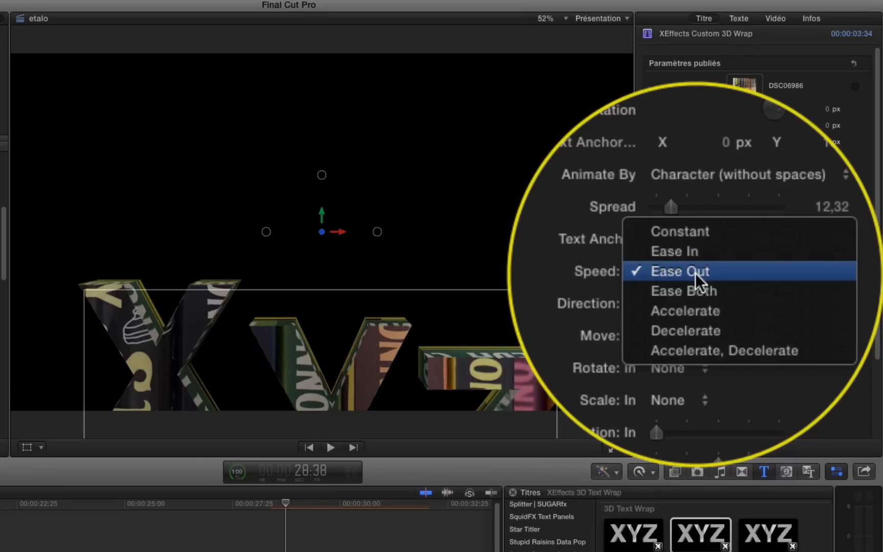
pyautogui.click(694, 279)
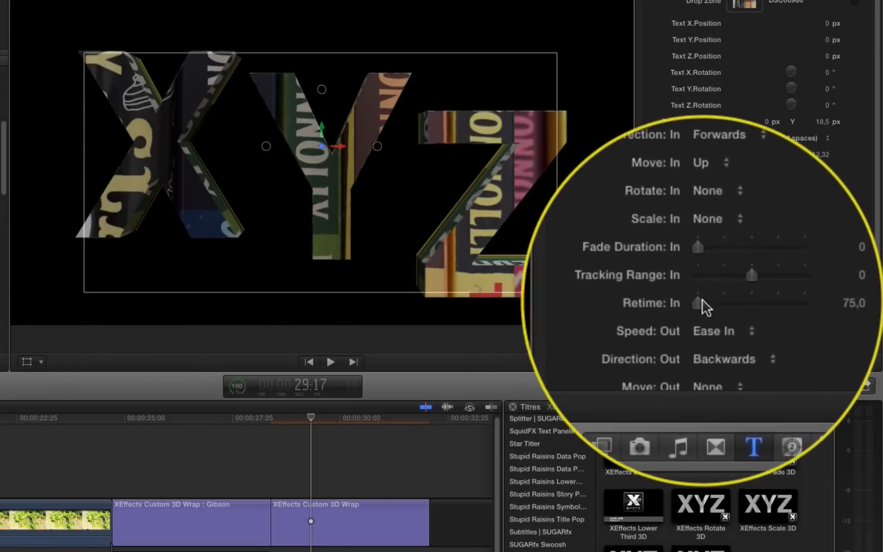
pyautogui.moveTo(732, 301); pyautogui.dragTo(793, 302)
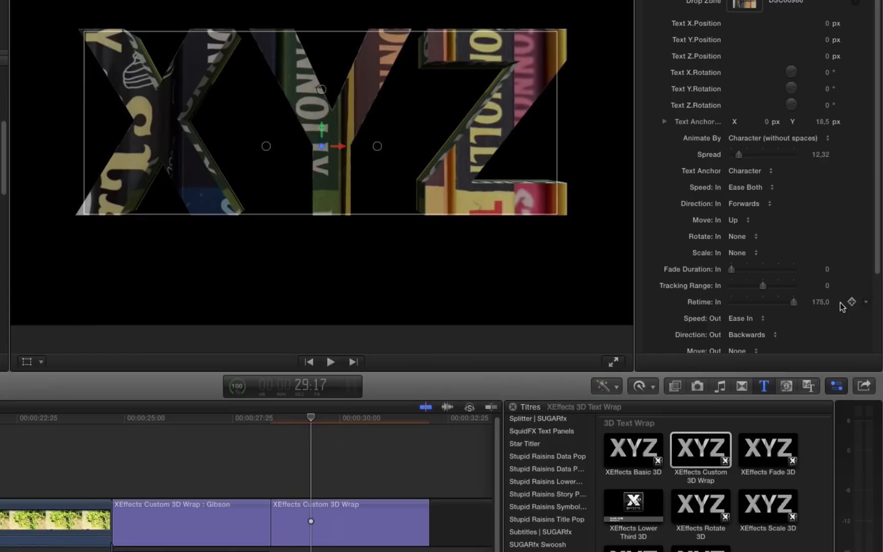
pyautogui.moveTo(767, 302); pyautogui.dragTo(759, 303)
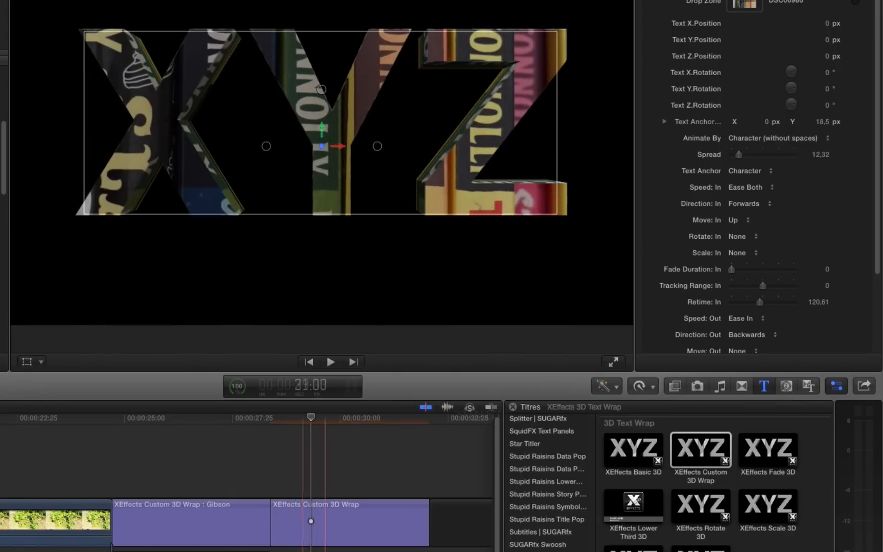
pyautogui.moveTo(761, 302); pyautogui.dragTo(767, 302)
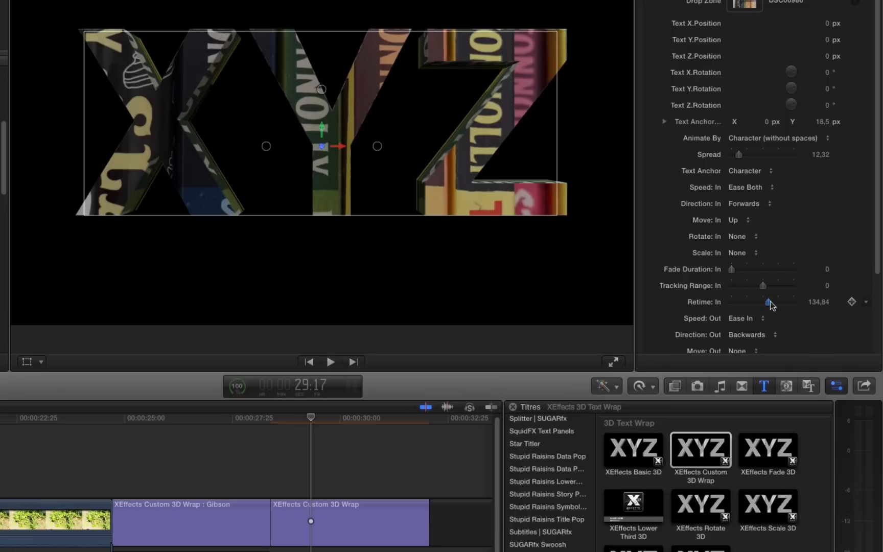
# Try Tracking Range: In at 20.25 and set it to -28.67, checking the letter spacing near the title's start
pyautogui.click(295, 469)
pyautogui.moveTo(764, 286); pyautogui.dragTo(783, 286)
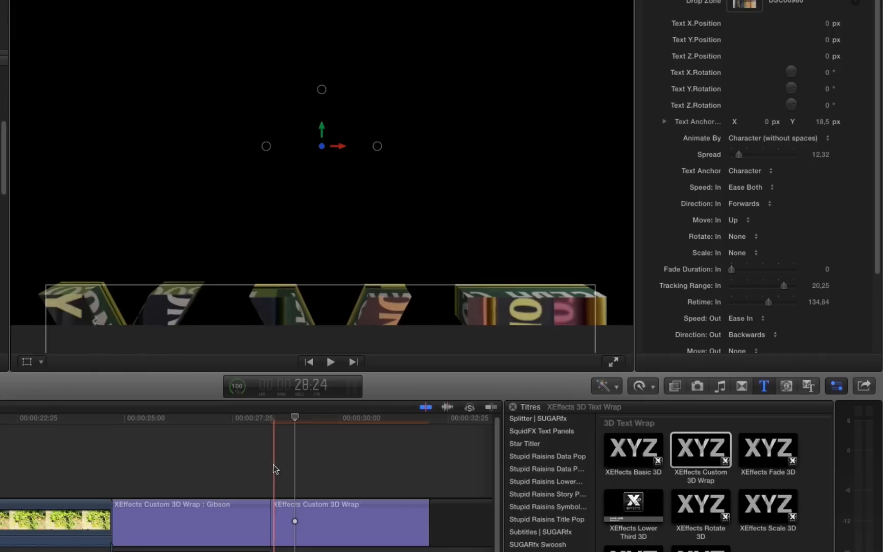
pyautogui.moveTo(782, 286); pyautogui.dragTo(732, 286)
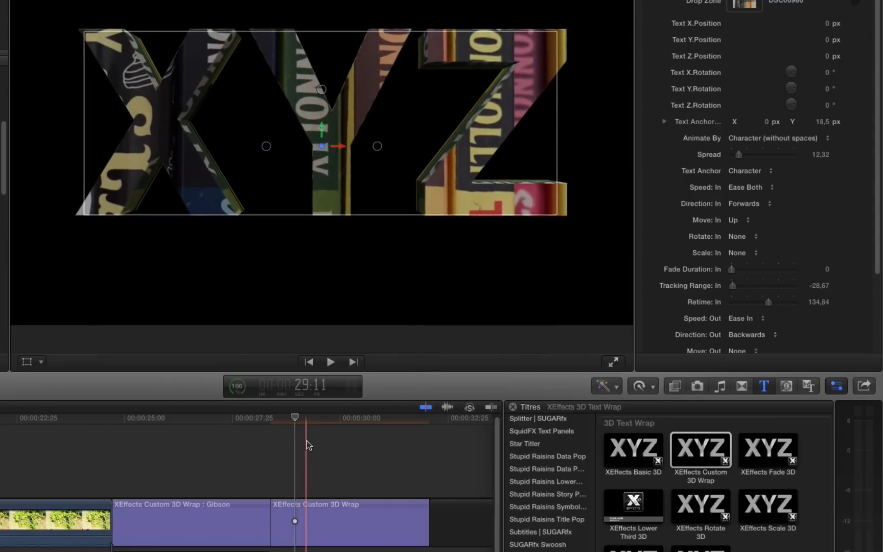
pyautogui.click(306, 441)
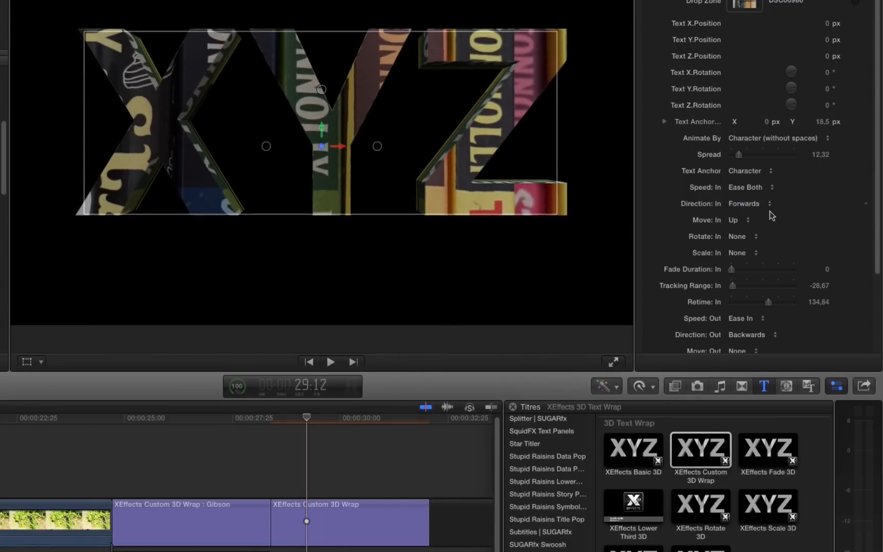
# Try Left and 180° Spin for Rotate: In, previewing each near the title's start
pyautogui.click(737, 236)
pyautogui.click(735, 245)
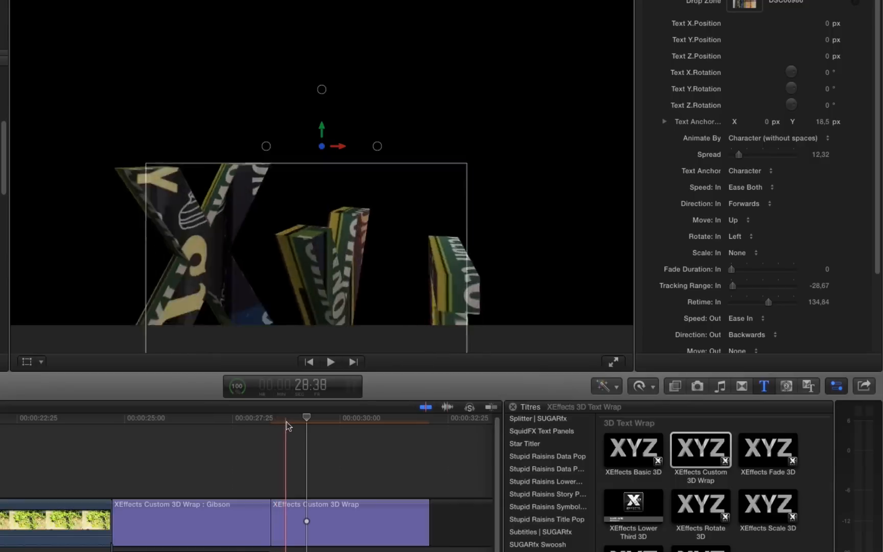
pyautogui.click(736, 236)
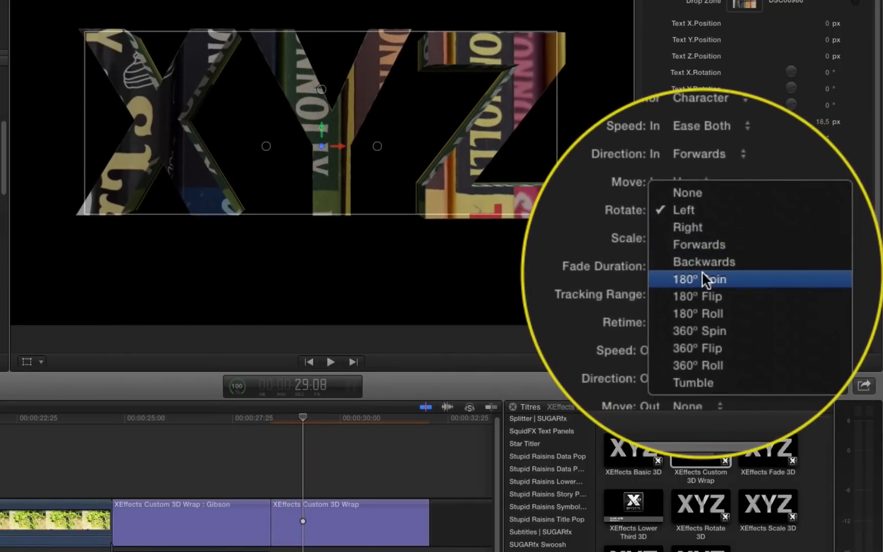
pyautogui.click(702, 275)
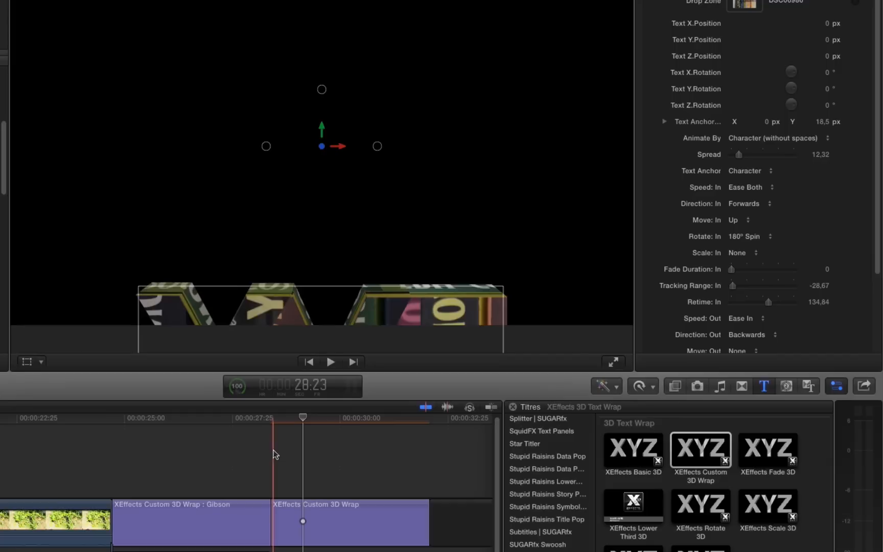
pyautogui.click(301, 451)
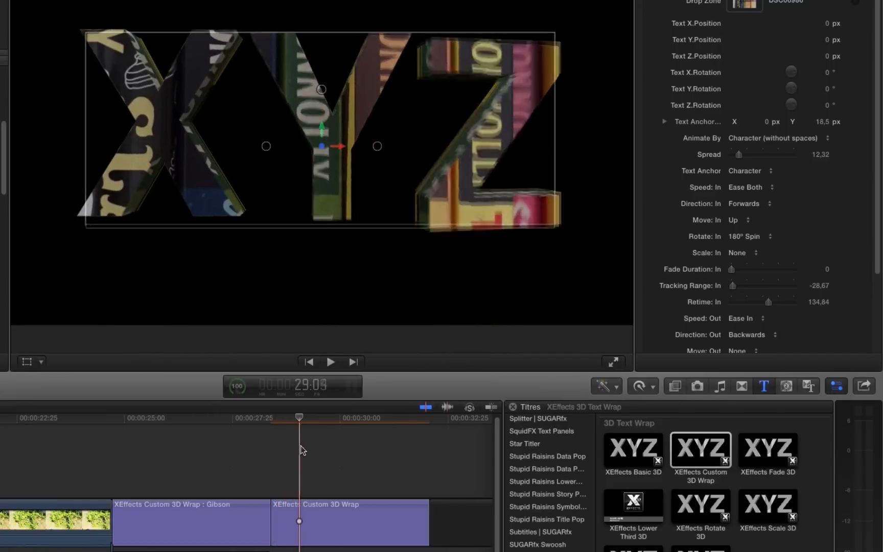
# Set Rotate: In to 180° Flip and play back the title's entrance animation
pyautogui.click(747, 236)
pyautogui.click(745, 245)
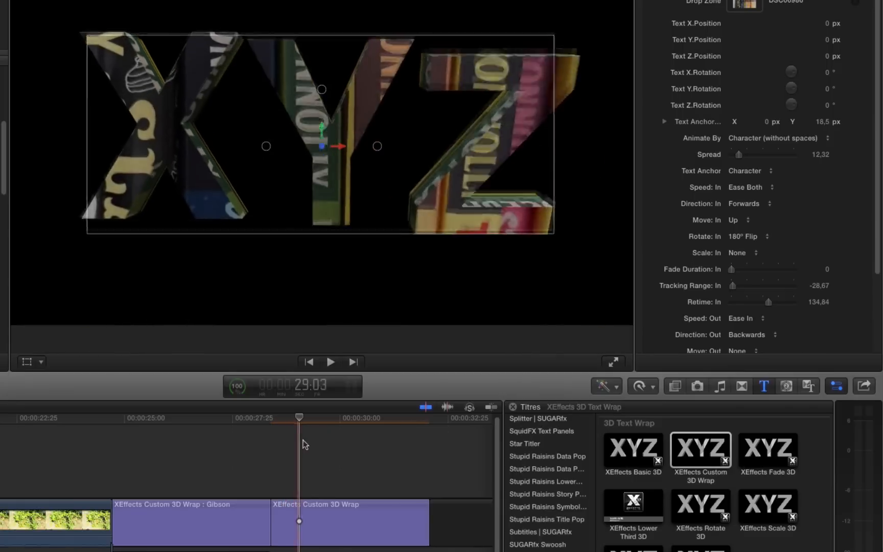
pyautogui.press('space')
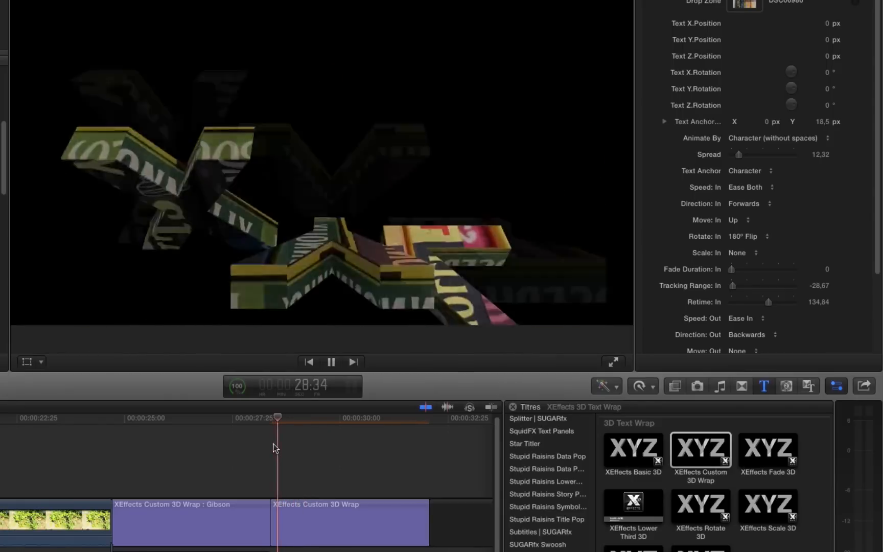
pyautogui.press('space')
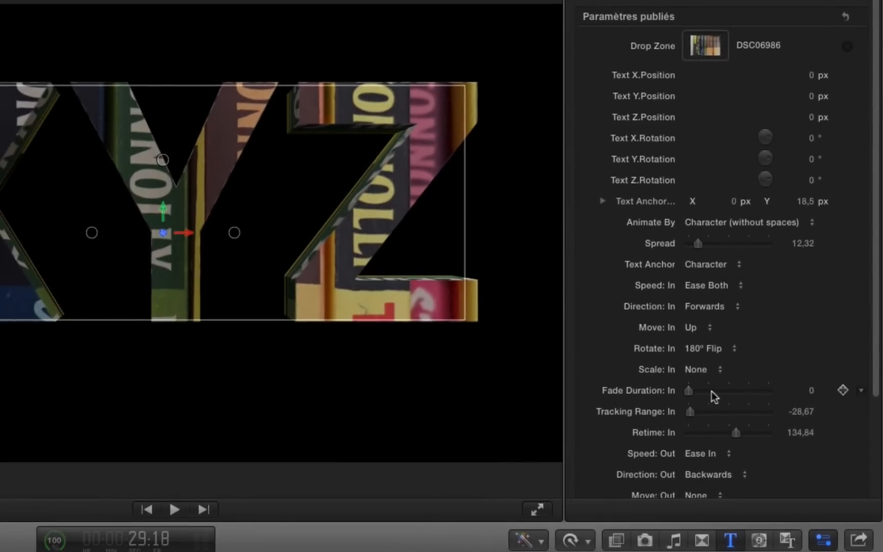
# Add starting keyframes for Text X.Rotation, Y.Rotation and Z.Rotation at 29:14
pyautogui.scroll(-5, 690, 418)
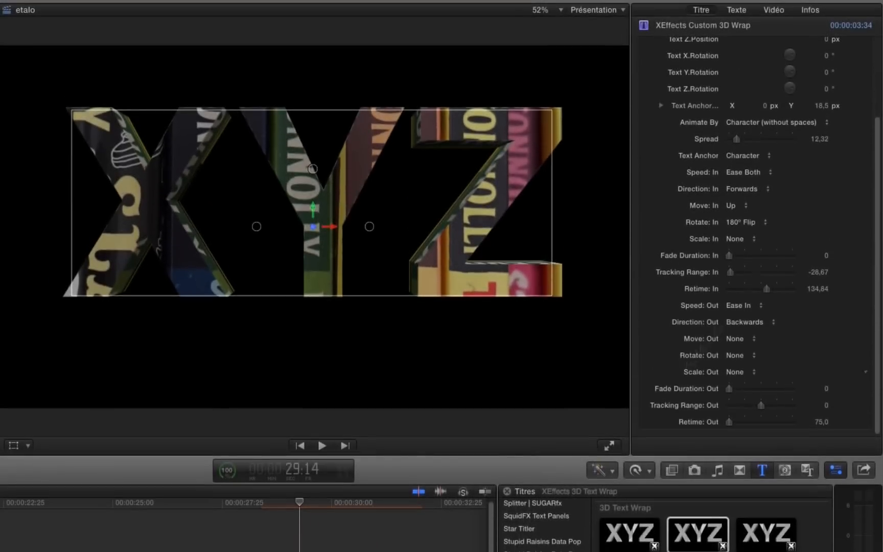
pyautogui.scroll(4, 840, 45)
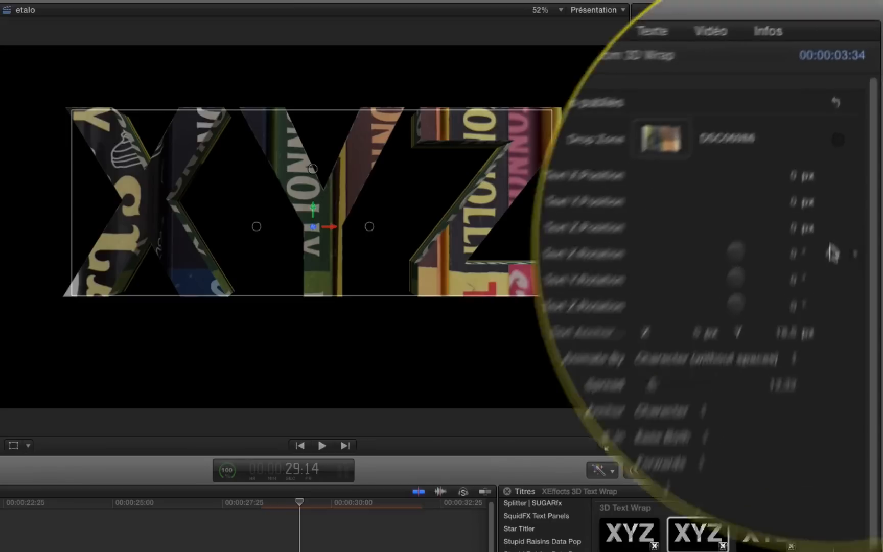
pyautogui.click(851, 152)
pyautogui.click(828, 300)
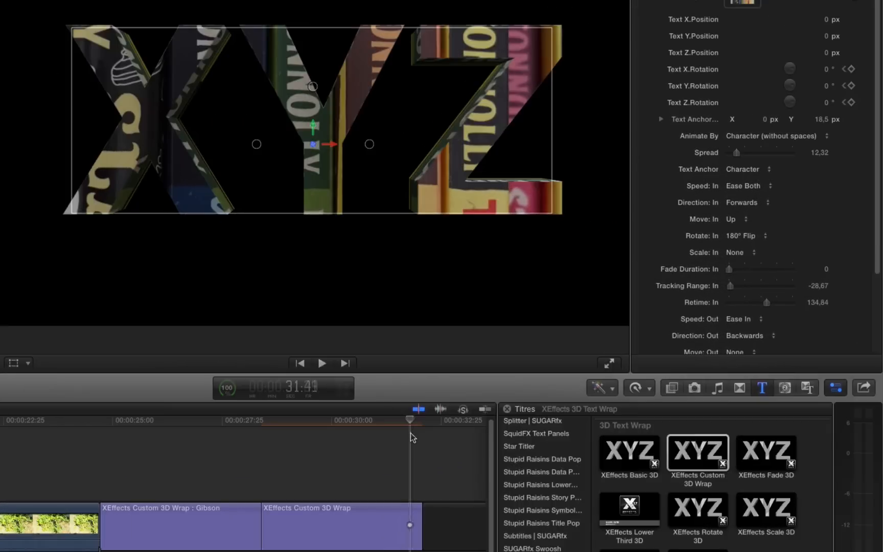
# At 32:00, set Text X.Rotation to -25° and Text Y.Rotation to -21°, and shift the text slightly down and left
pyautogui.moveTo(412, 437); pyautogui.dragTo(419, 437)
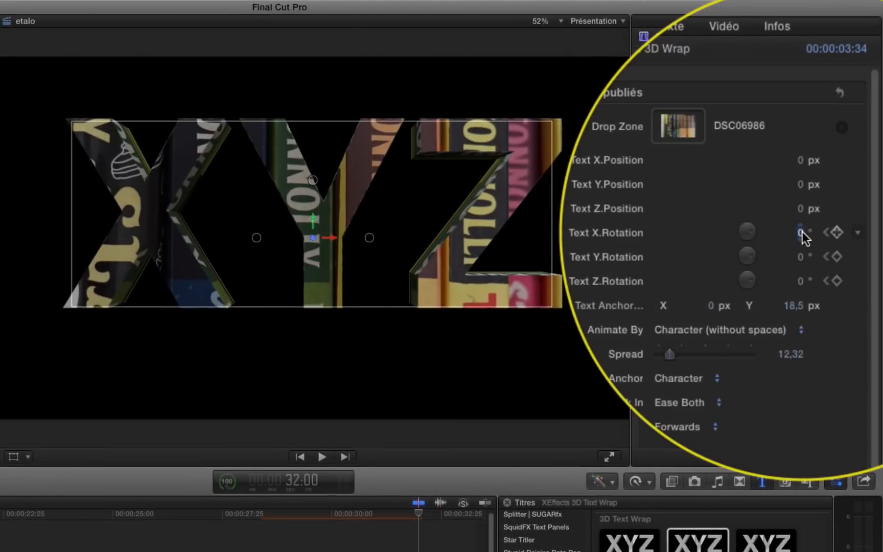
pyautogui.moveTo(800, 232)
pyautogui.mouseDown()
pyautogui.moveTo(820, 231)
pyautogui.moveTo(791, 231)
pyautogui.mouseUp()
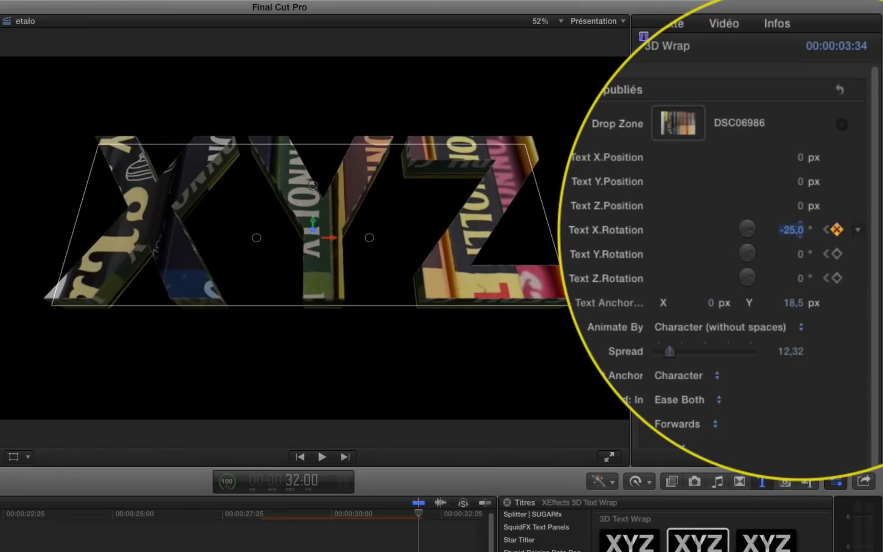
pyautogui.moveTo(800, 232)
pyautogui.mouseDown()
pyautogui.moveTo(787, 232)
pyautogui.moveTo(802, 231)
pyautogui.mouseUp()
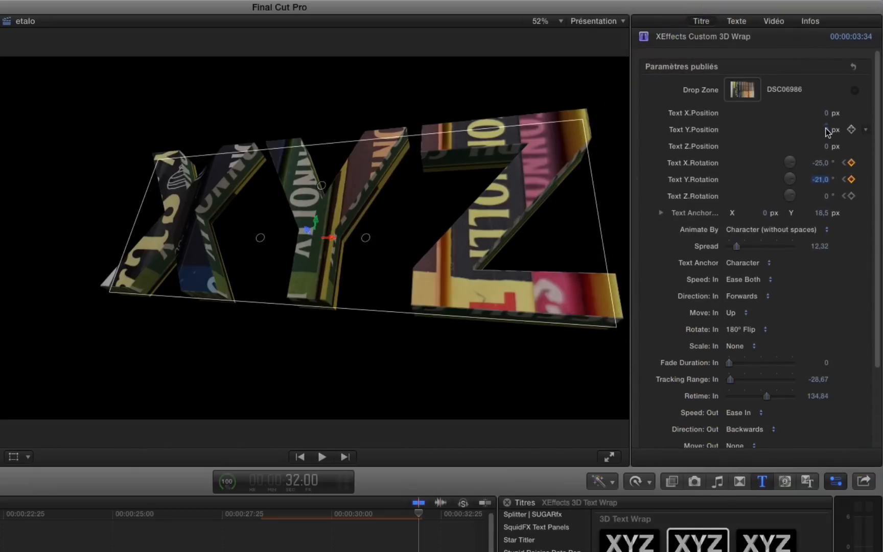
pyautogui.moveTo(826, 130); pyautogui.dragTo(824, 133)
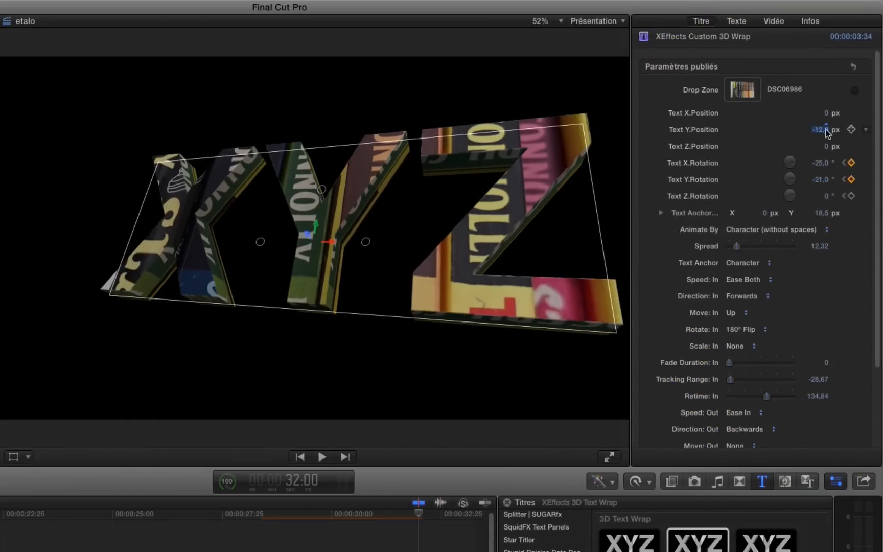
pyautogui.moveTo(827, 113); pyautogui.dragTo(806, 113)
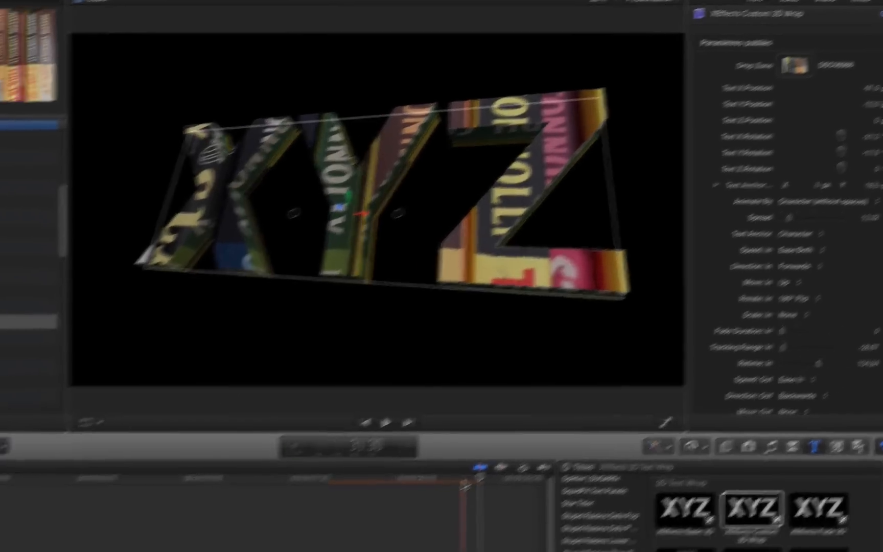
# Play the second title from its start to review its entrance and keyframed rotation
pyautogui.press('space')
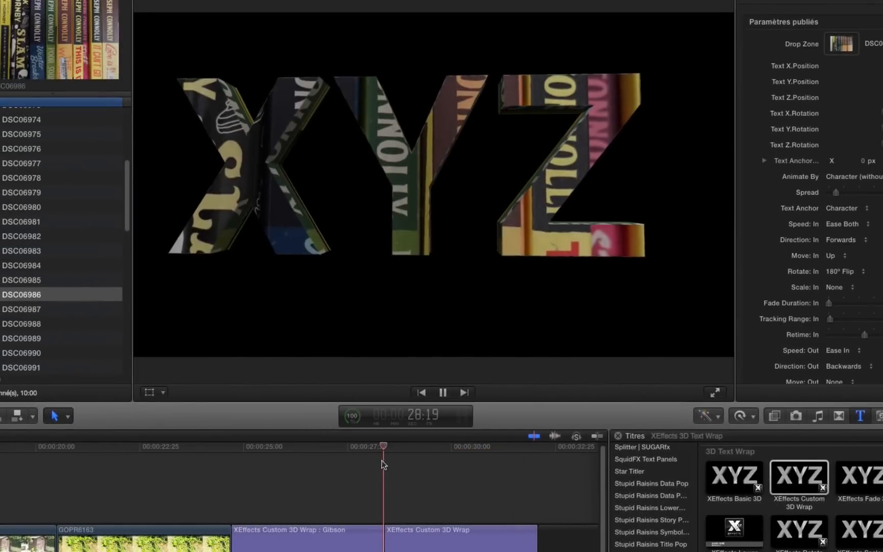
pyautogui.press('space')
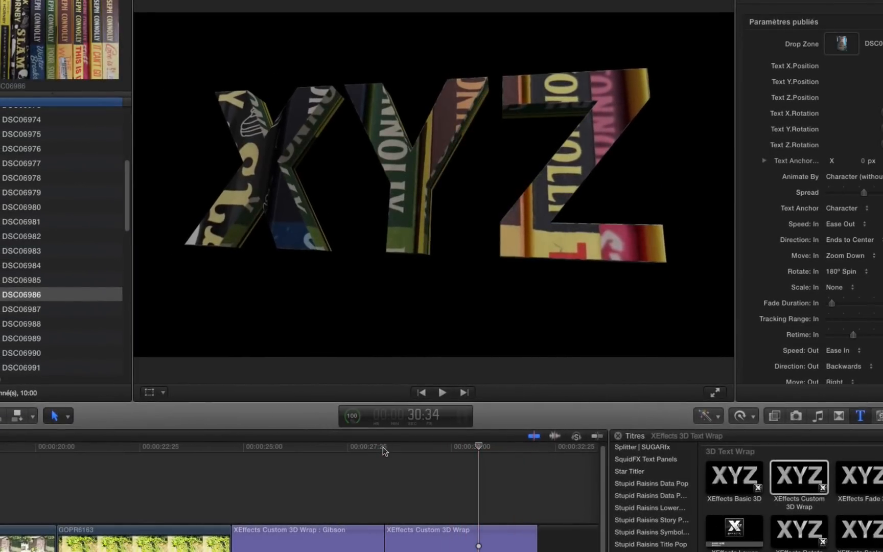
pyautogui.click(383, 447)
pyautogui.press('space')
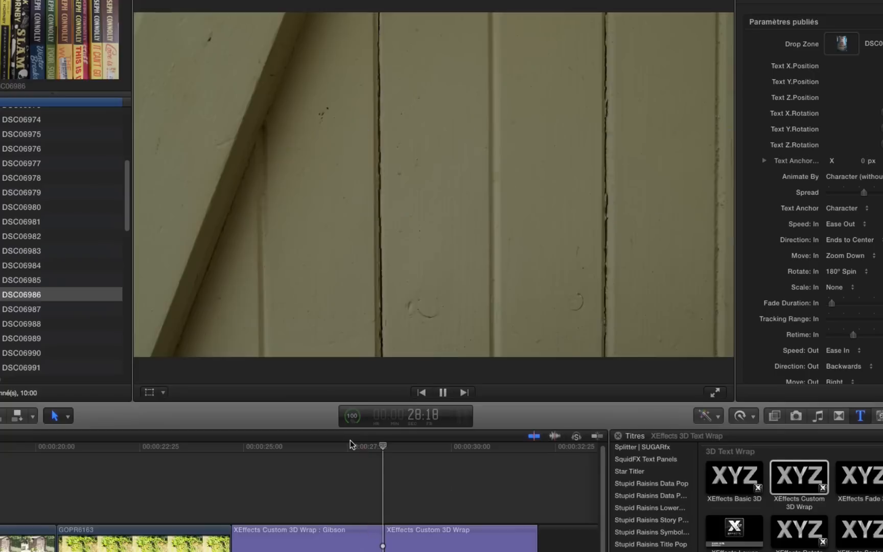
pyautogui.press('space')
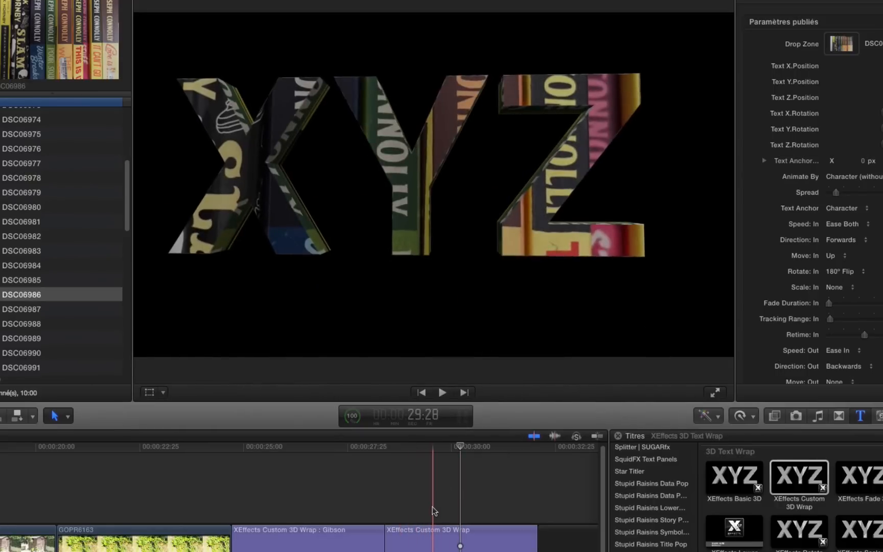
# Show the second title clip's video animation, move its first rotation keyframes slightly earlier, and play back the animation
pyautogui.rightClick(439, 369)
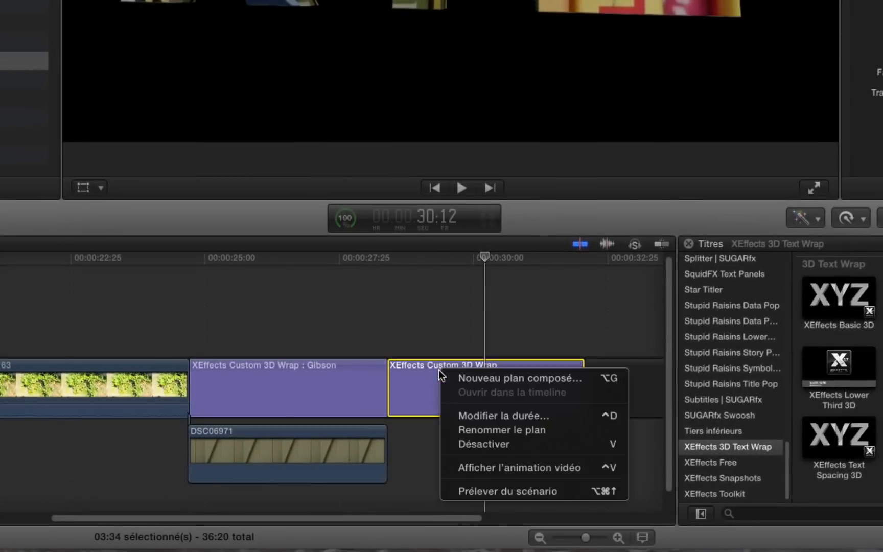
pyautogui.click(502, 470)
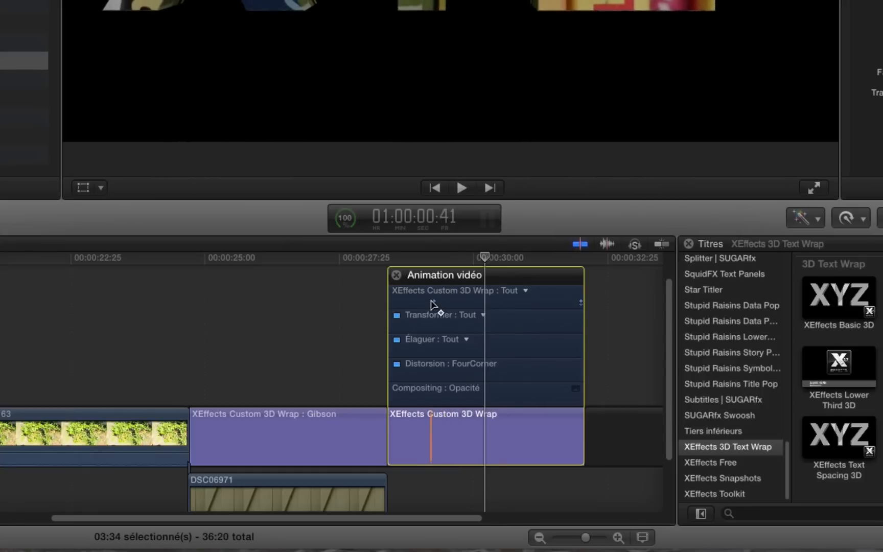
pyautogui.moveTo(433, 302); pyautogui.dragTo(413, 302)
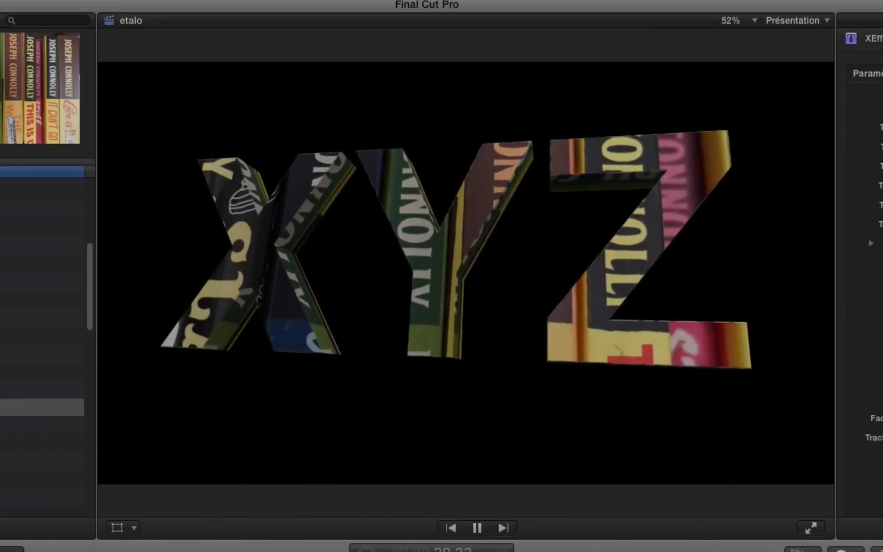
pyautogui.press('space')
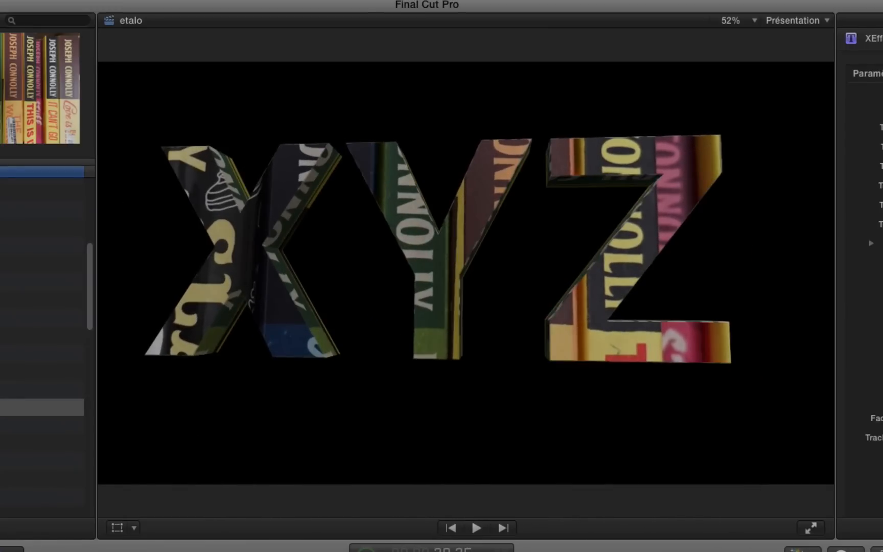